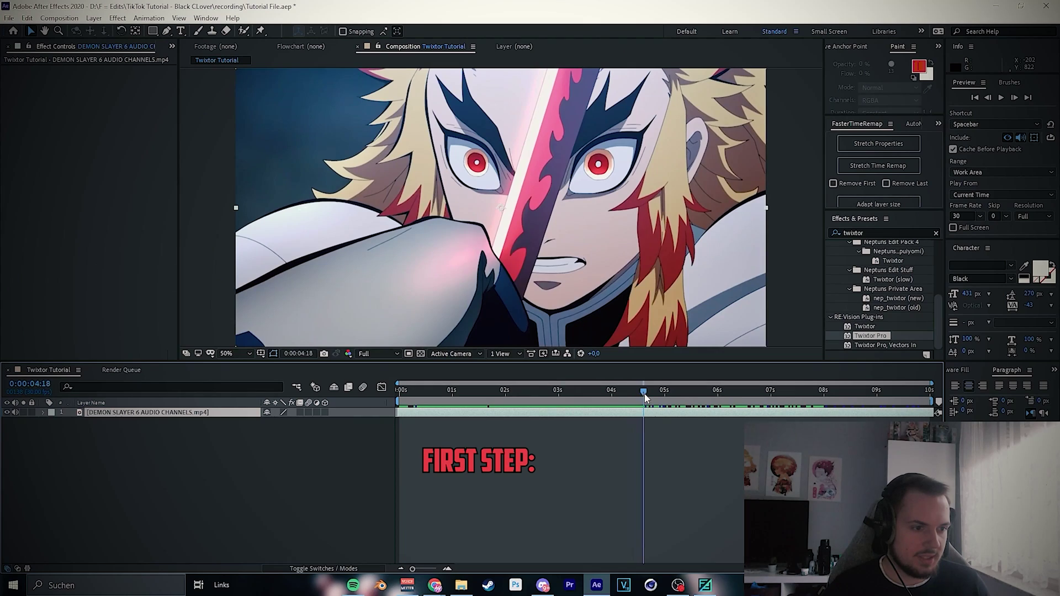
Step: Split the clip layer at the end and the start of the clash shot, keeping only that shot
key(ctrl+shift+d)
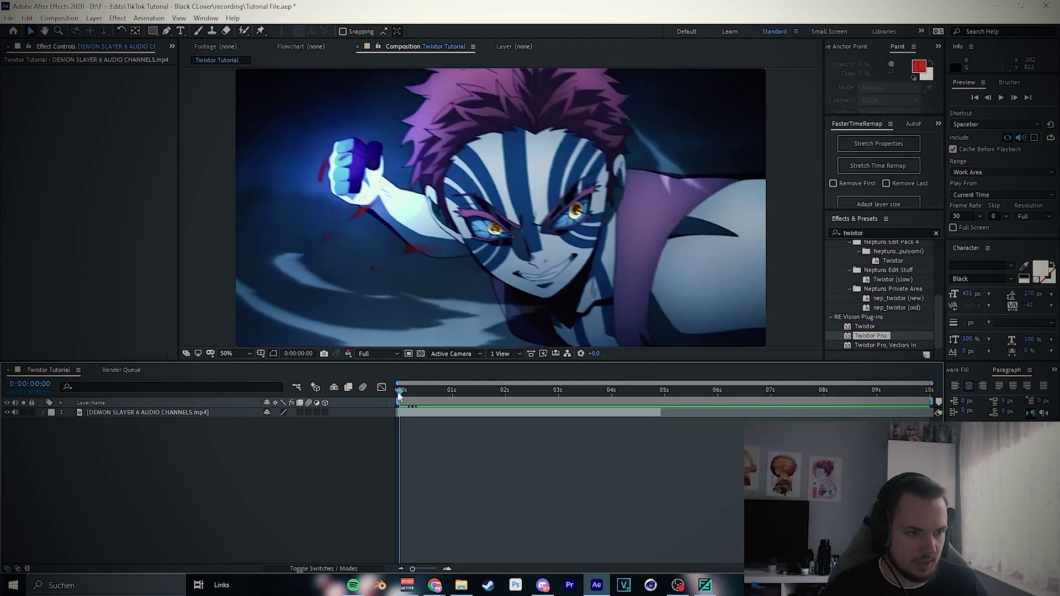
drag(138, 353, 165, 353)
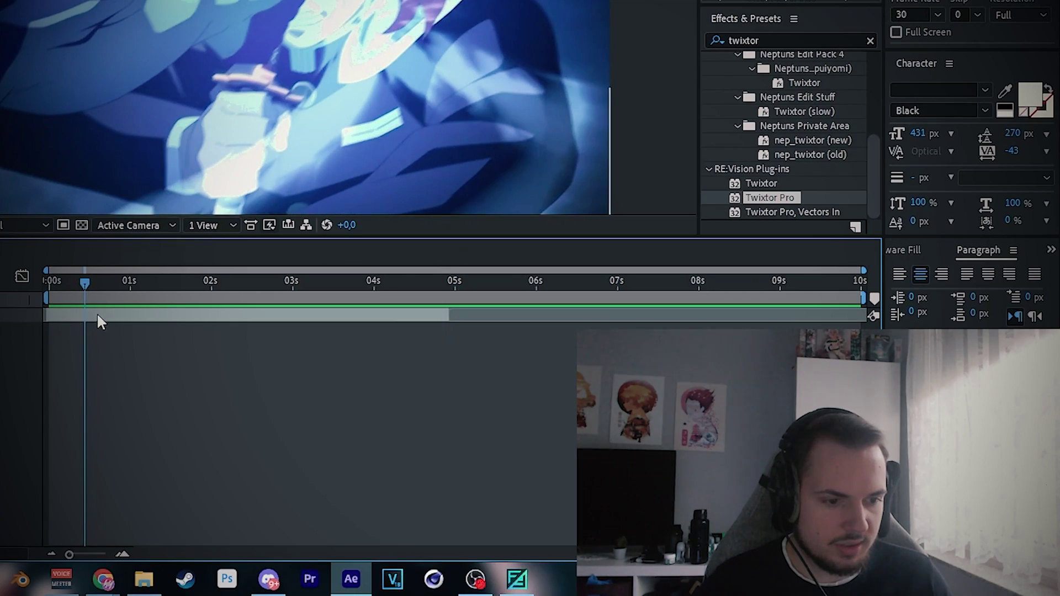
click(97, 315)
key(ctrl+shift+d)
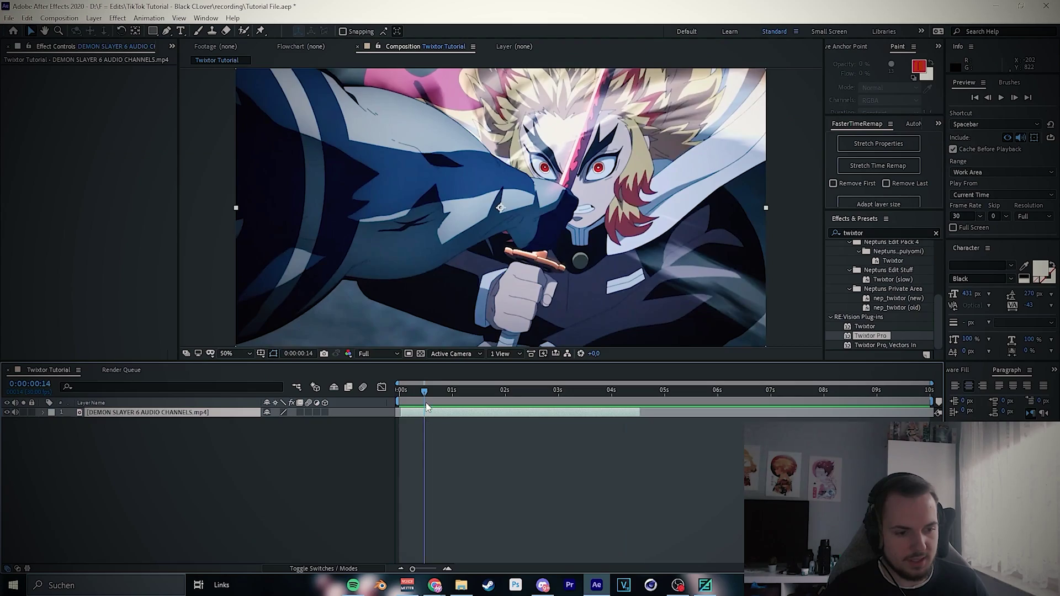
Step: Pre-compose the trimmed clip layer into its own composition
drag(86, 303, 68, 317)
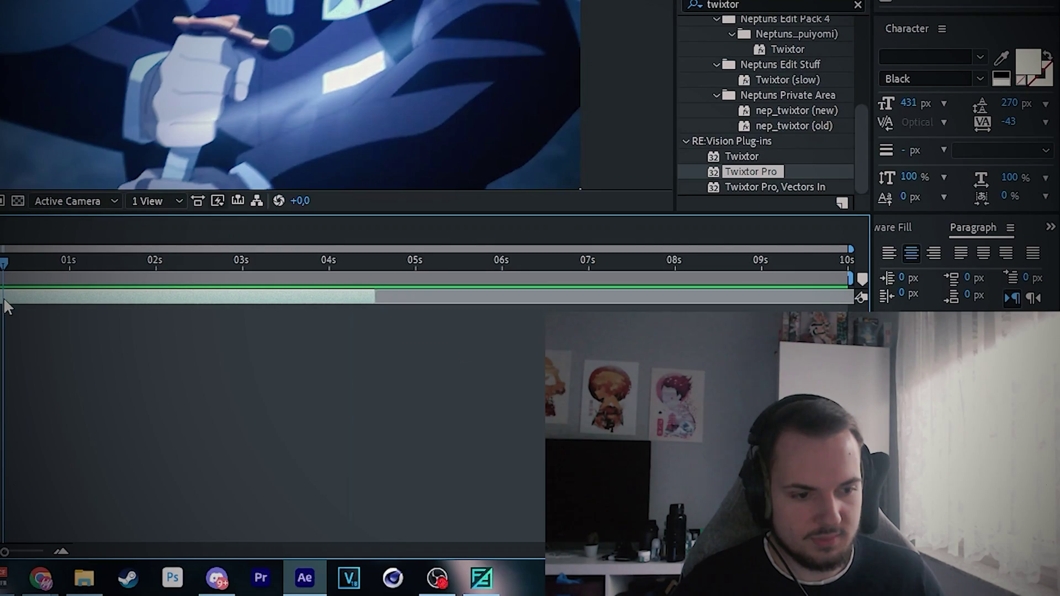
key(ctrl+shift+c)
key(Return)
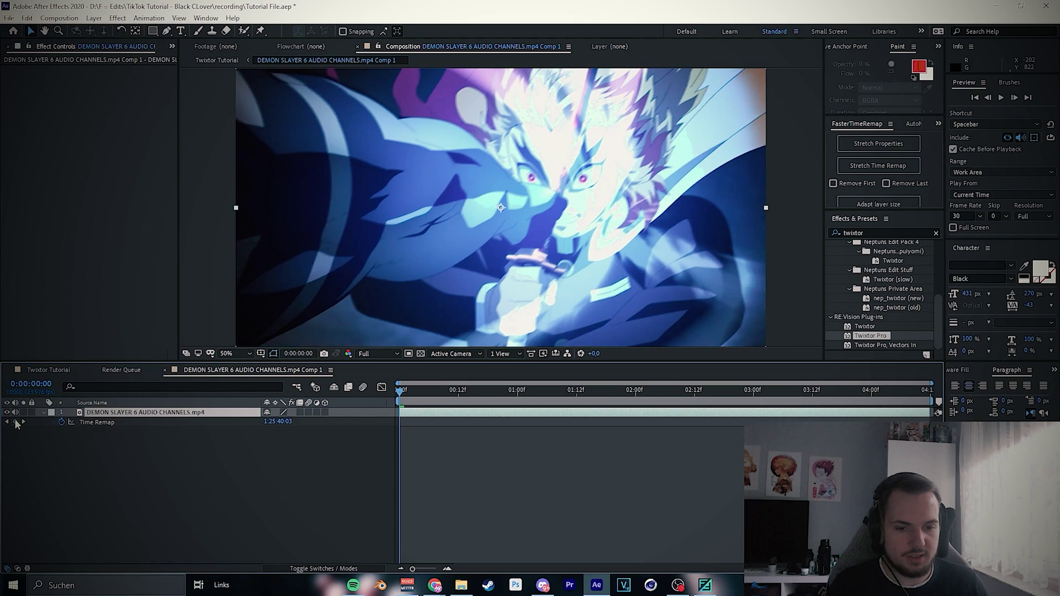
Step: Add a Time Remap keyframe on every second frame of the clip, from its first frame to its end
key(Page_Down)
key(Page_Down)
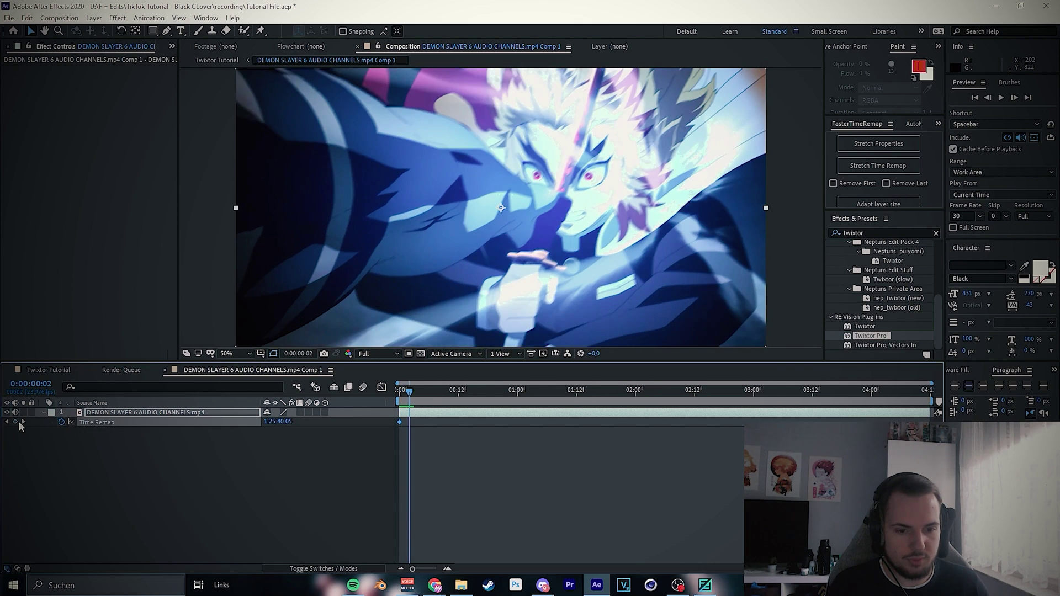
click(16, 422)
key(Page_Down)
key(Page_Down)
click(15, 422)
key(Page_Down)
key(Page_Down)
click(16, 422)
key(Page_Down)
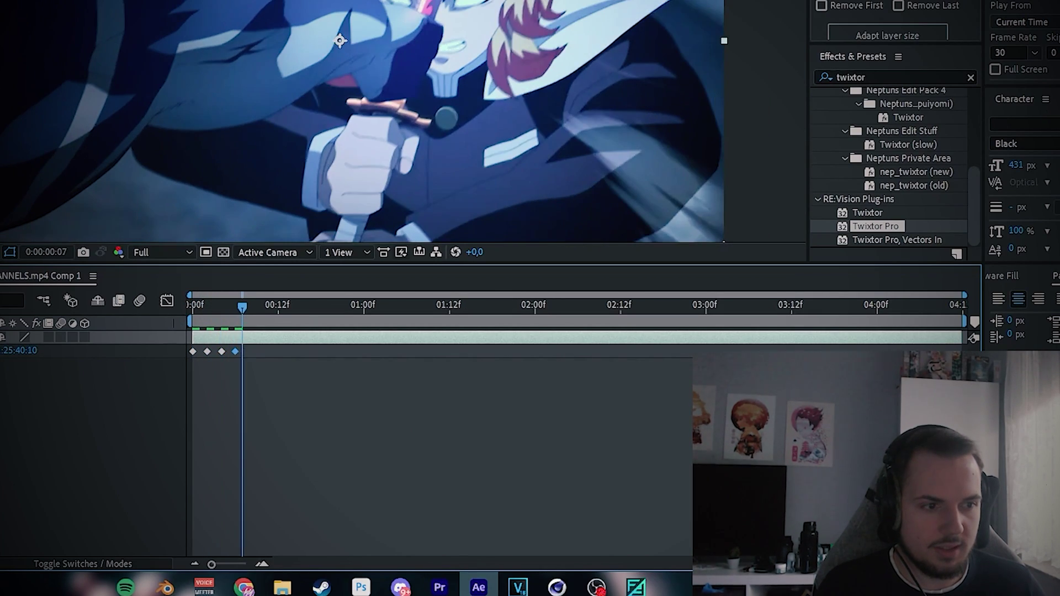
key(Page_Down)
click(0, 351)
key(Page_Down)
key(Page_Down)
click(0, 351)
key(Page_Down)
key(Page_Down)
click(0, 351)
key(Page_Down)
key(Page_Down)
click(0, 351)
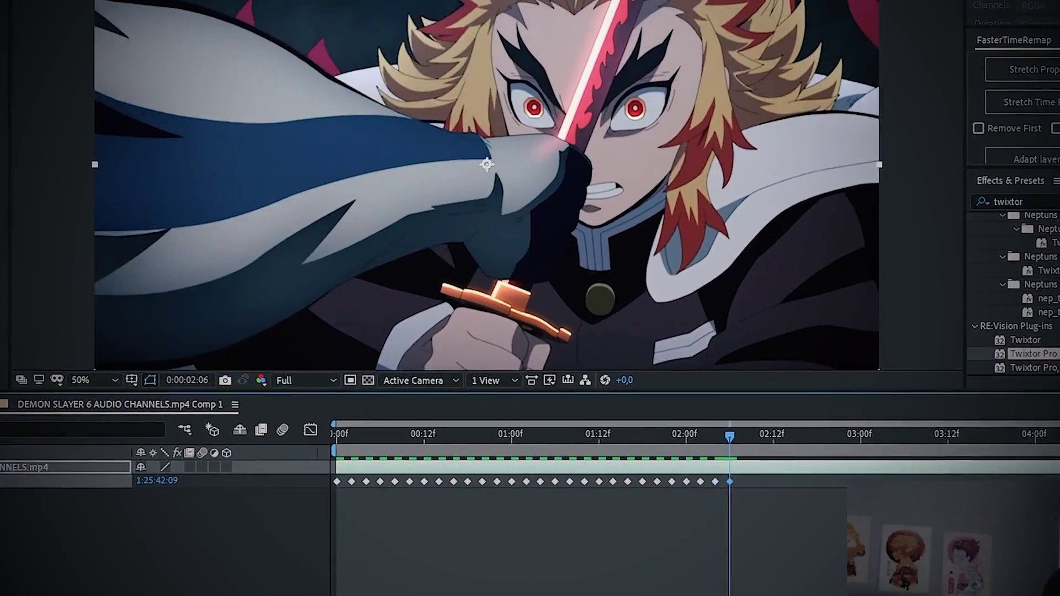
key(Page_Down)
key(Page_Down)
click(0, 481)
key(Page_Down)
key(Page_Down)
click(0, 481)
key(Page_Down)
key(Page_Down)
click(0, 482)
key(Page_Down)
key(Page_Down)
click(0, 481)
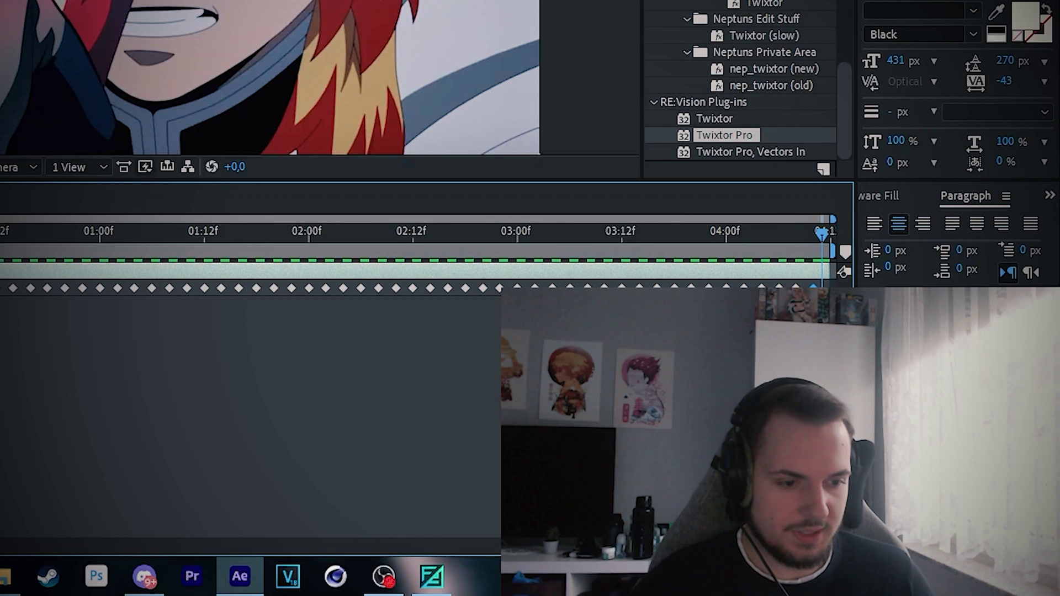
Step: Try moving the first few Time Remap keyframes one by one to single-frame spacing, and undo those moves
click(401, 393)
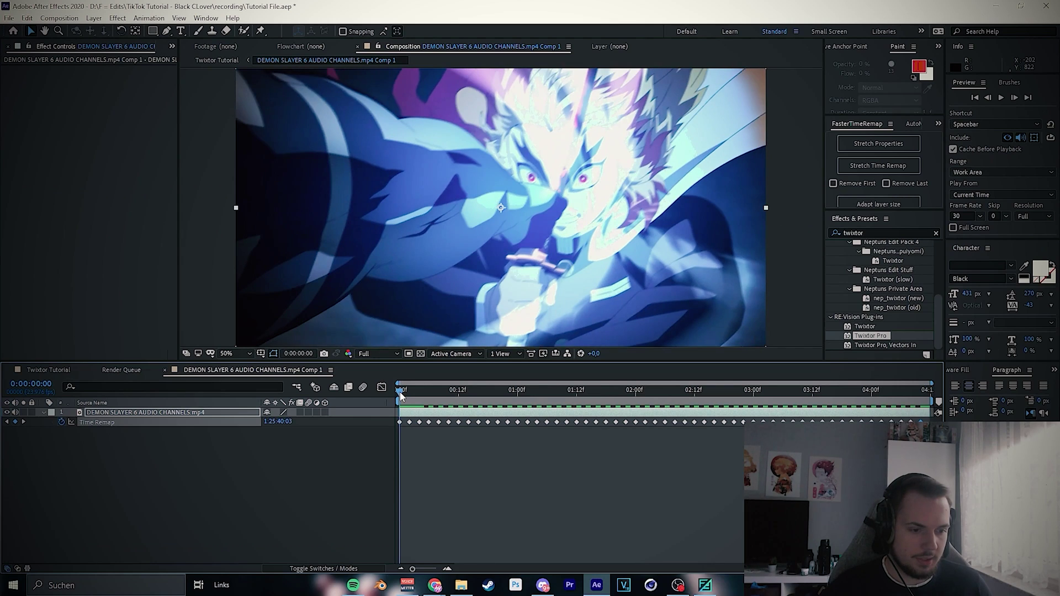
drag(401, 392, 404, 393)
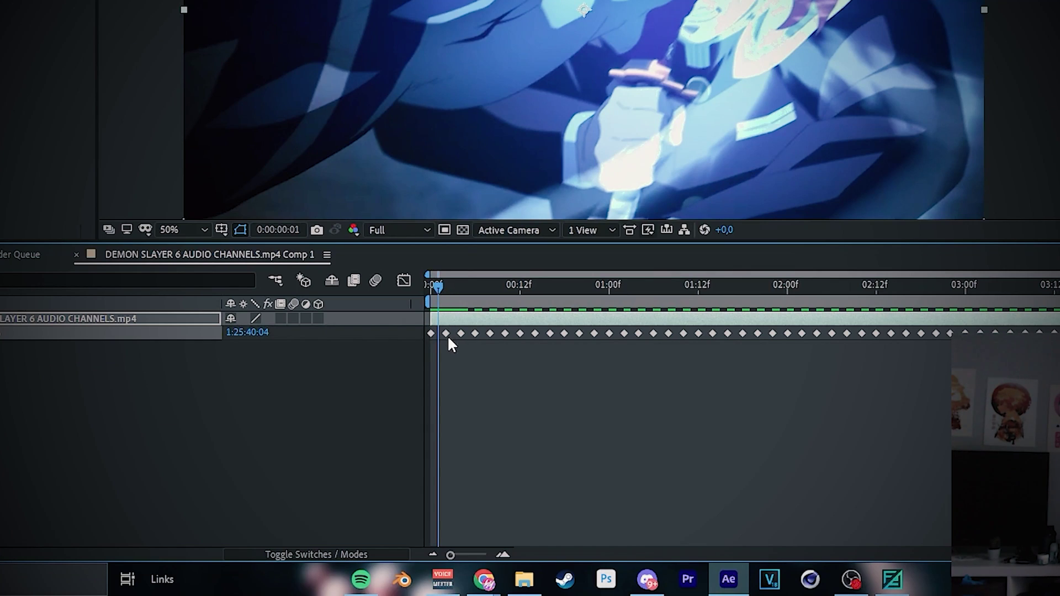
drag(446, 334, 449, 333)
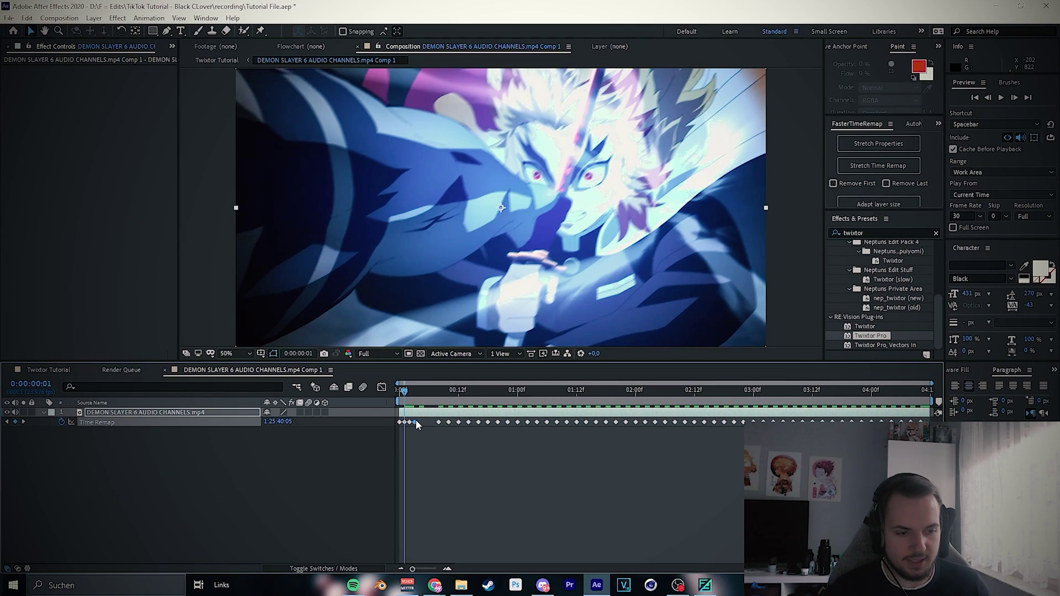
key(ctrl+z)
key(ctrl+z)
key(ctrl+z)
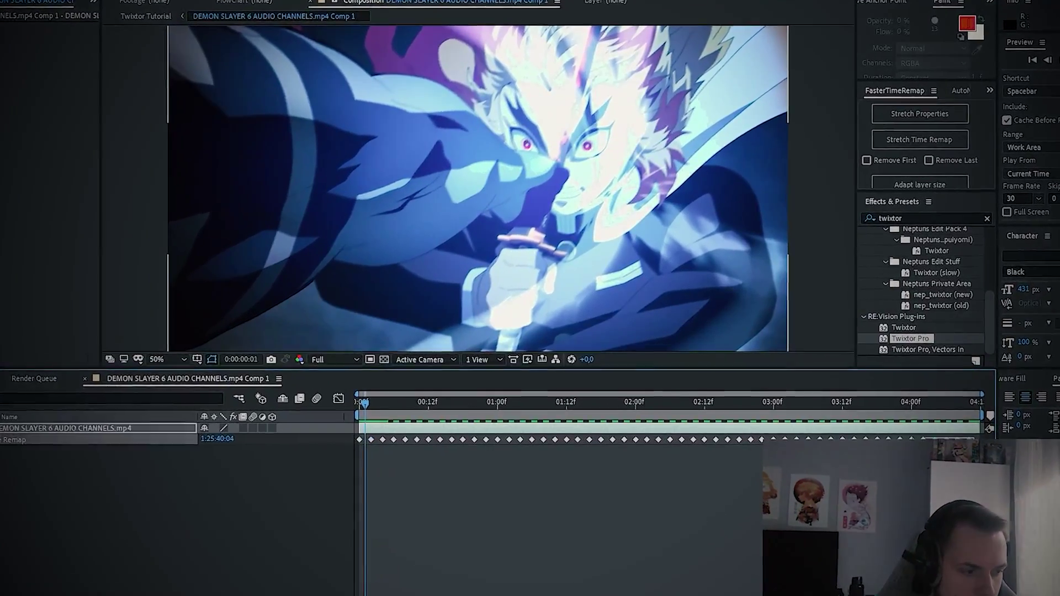
Step: Select all the Time Remap keyframes and compress them together so they sit one frame apart
drag(926, 425, 405, 418)
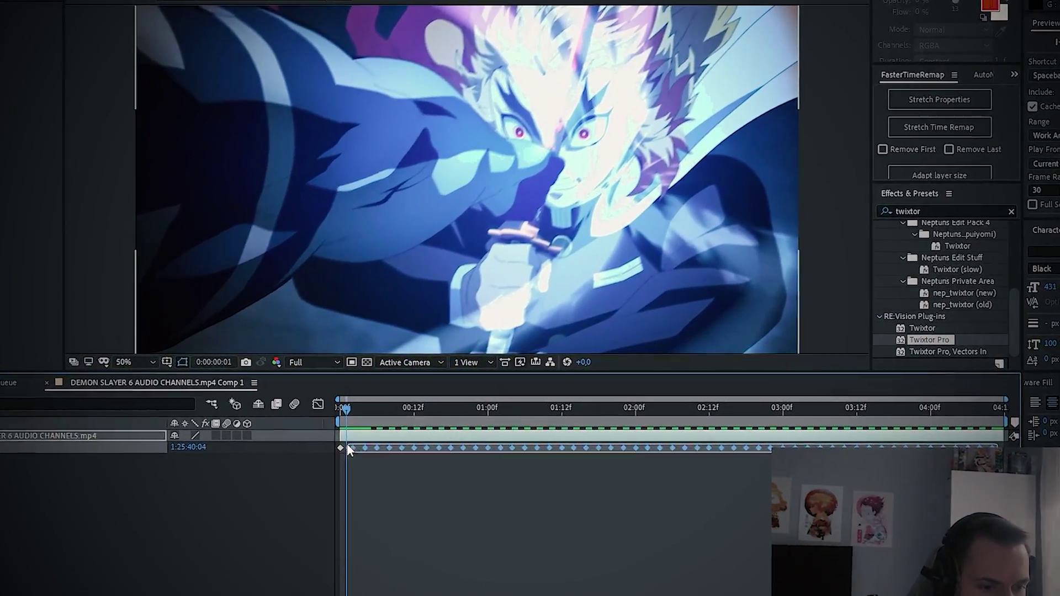
drag(347, 445, 336, 444)
drag(996, 448, 831, 448)
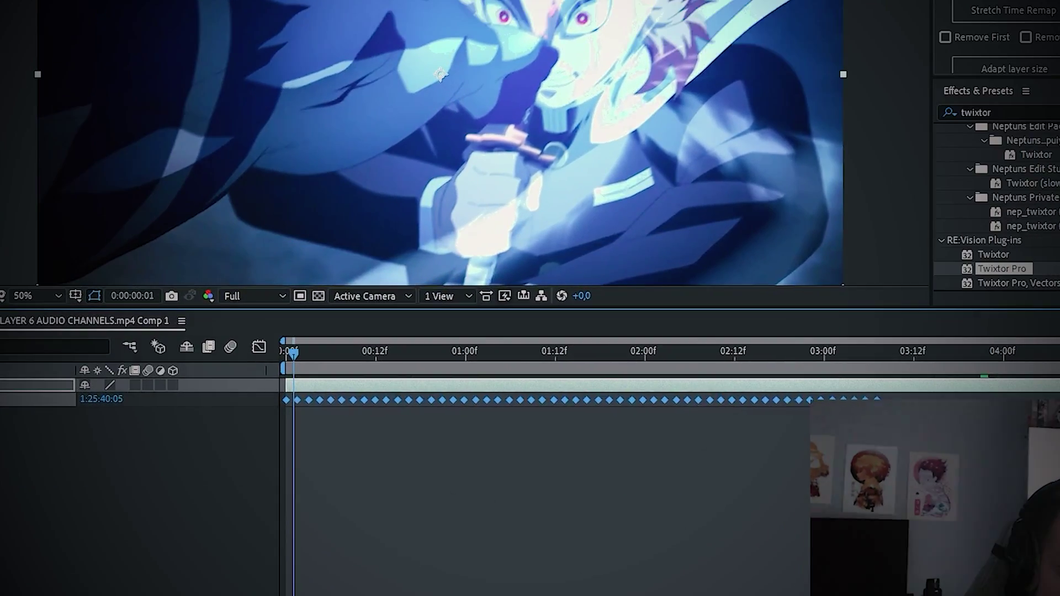
drag(293, 354, 419, 359)
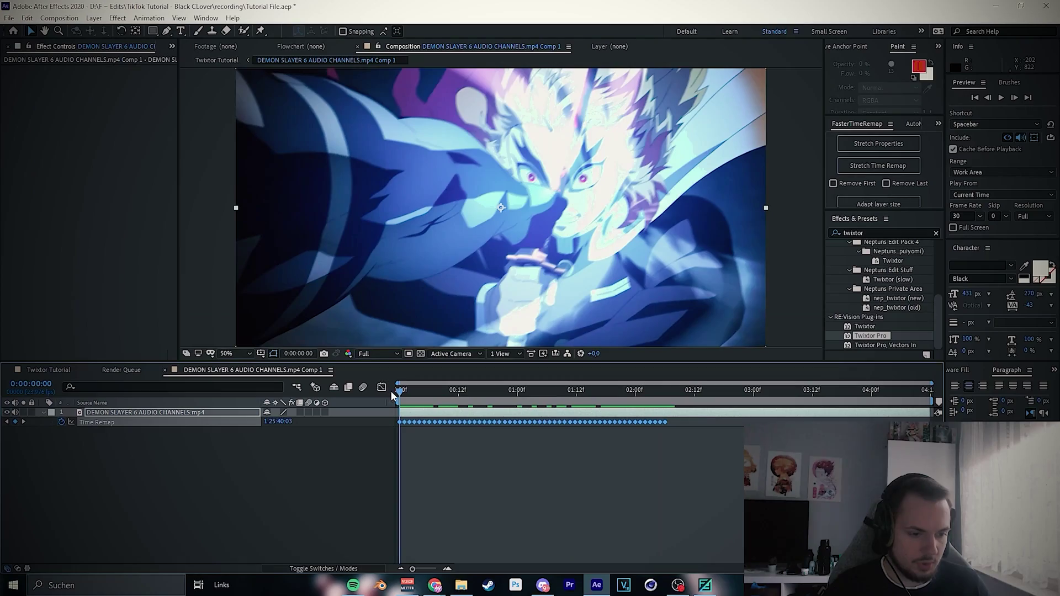
drag(285, 357, 293, 357)
key(ctrl+z)
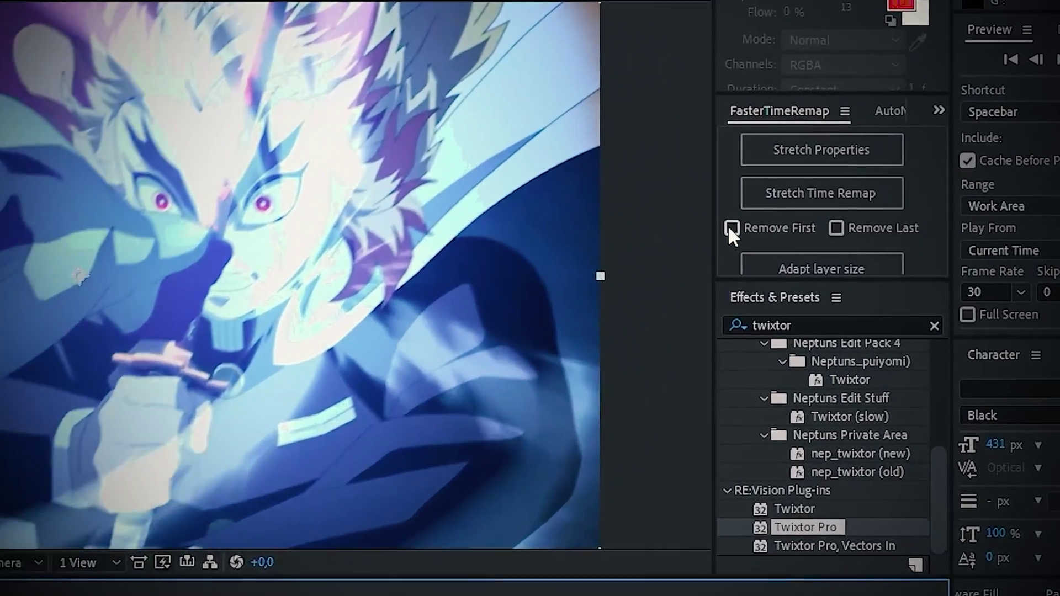
Step: Enable Remove First and Remove Last in FasterTimeRemap and adapt the layer size to the remapped keyframes
click(731, 228)
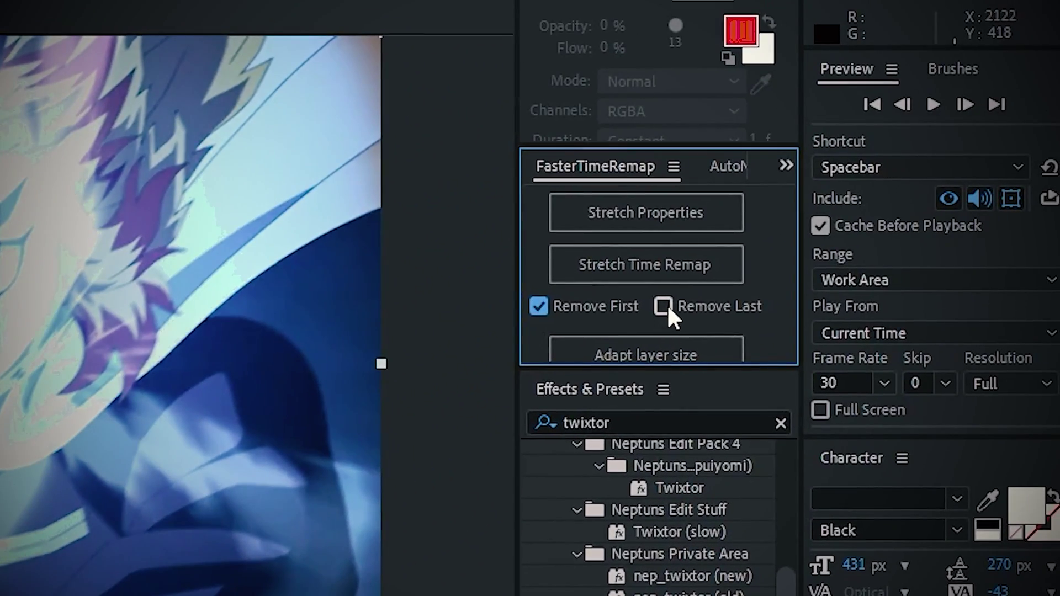
click(836, 228)
click(644, 227)
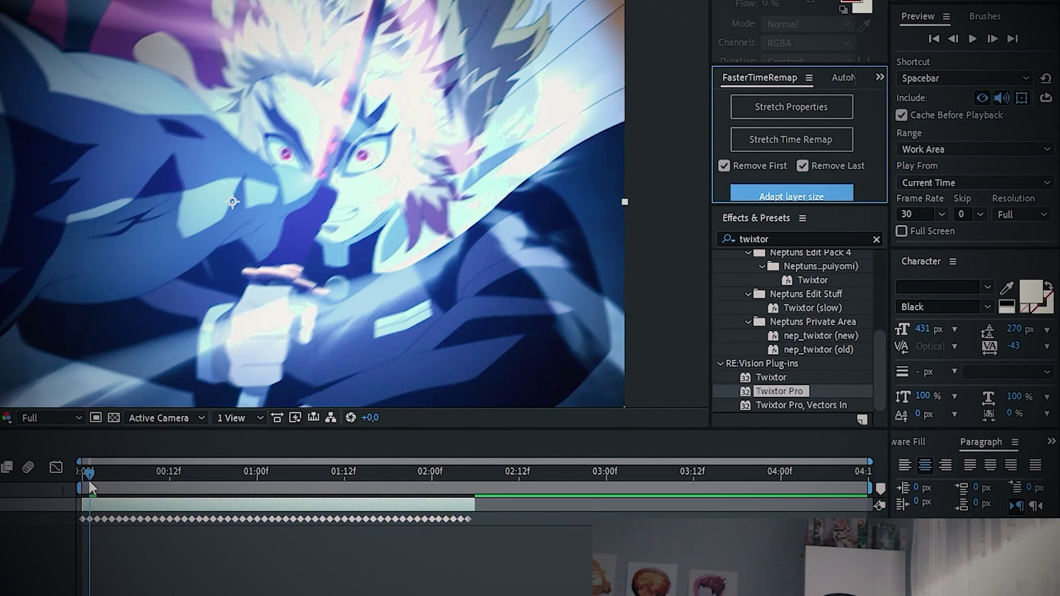
Step: Pre-compose the shortened clip, moving all attributes into the new composition and adjusting its duration to the layer's time span
drag(90, 480, 440, 465)
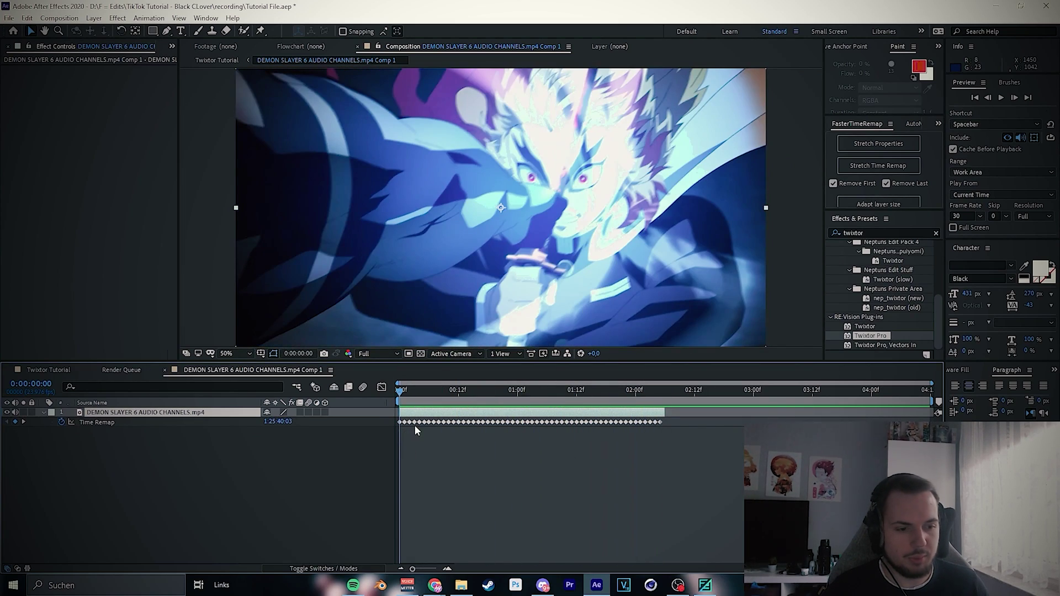
click(411, 390)
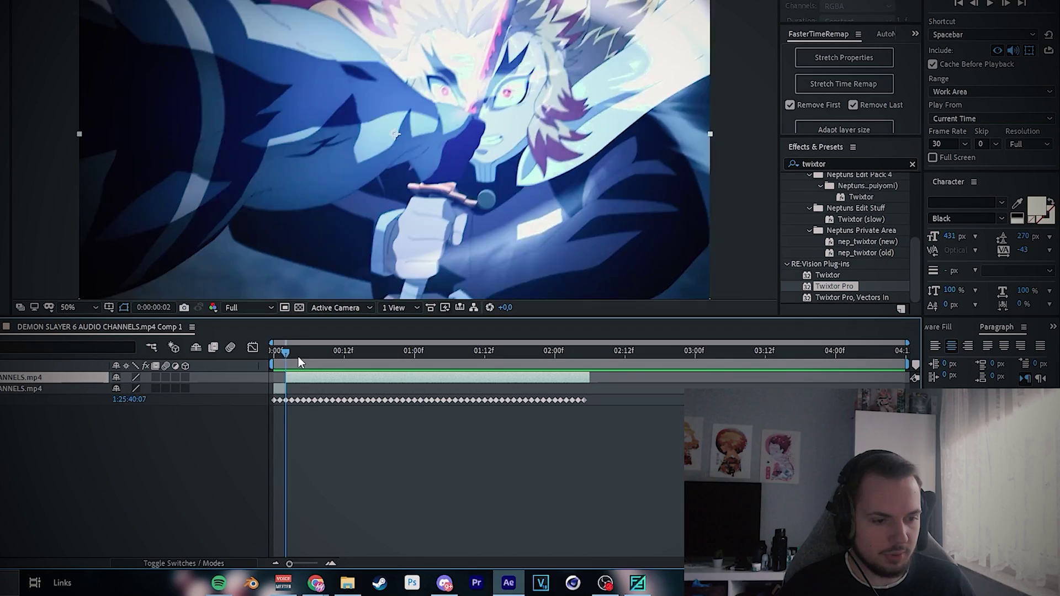
drag(299, 357, 455, 349)
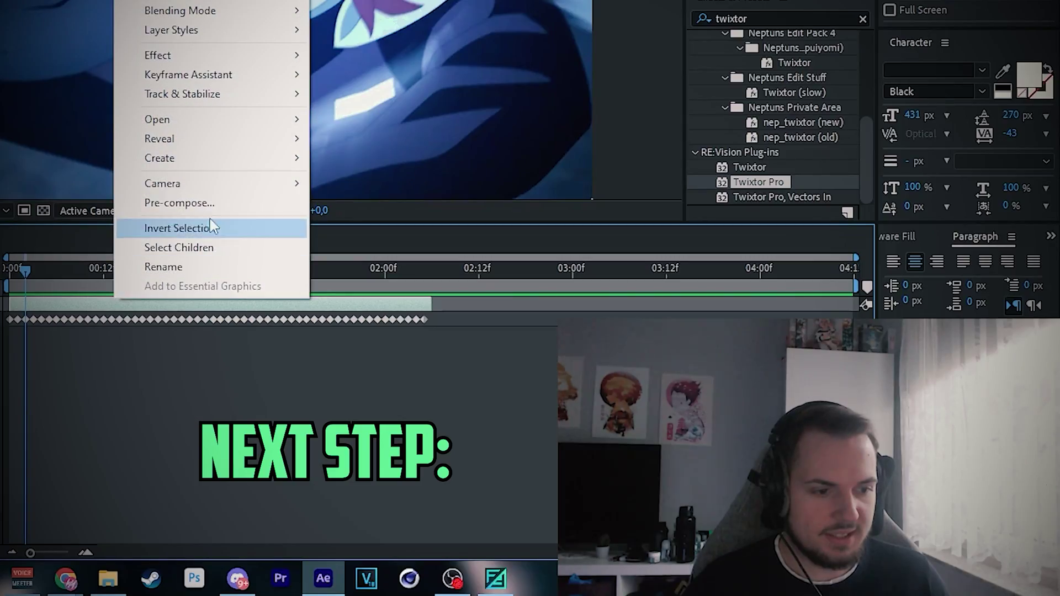
click(213, 218)
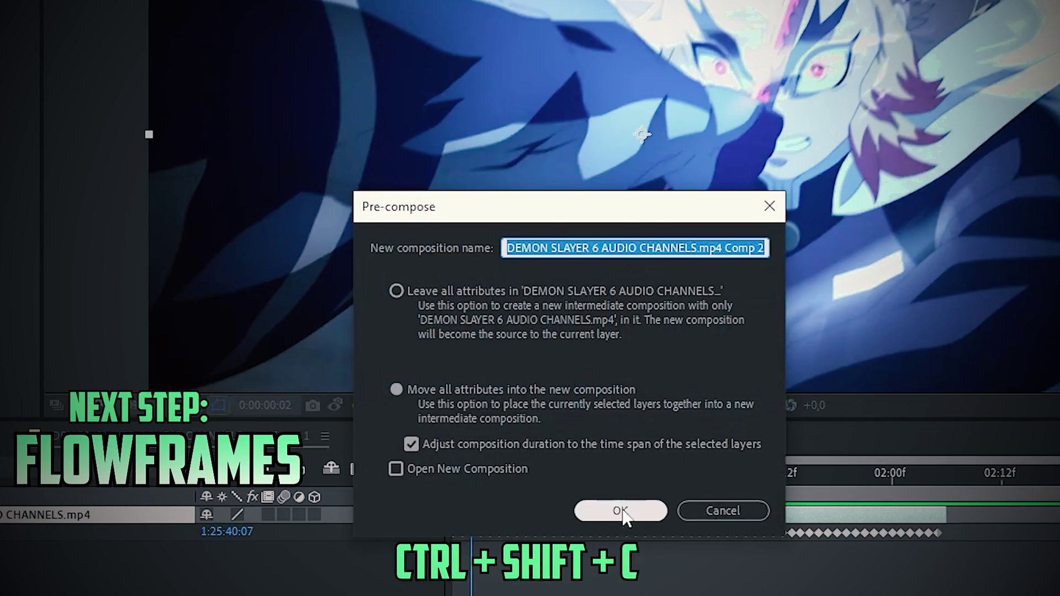
click(621, 511)
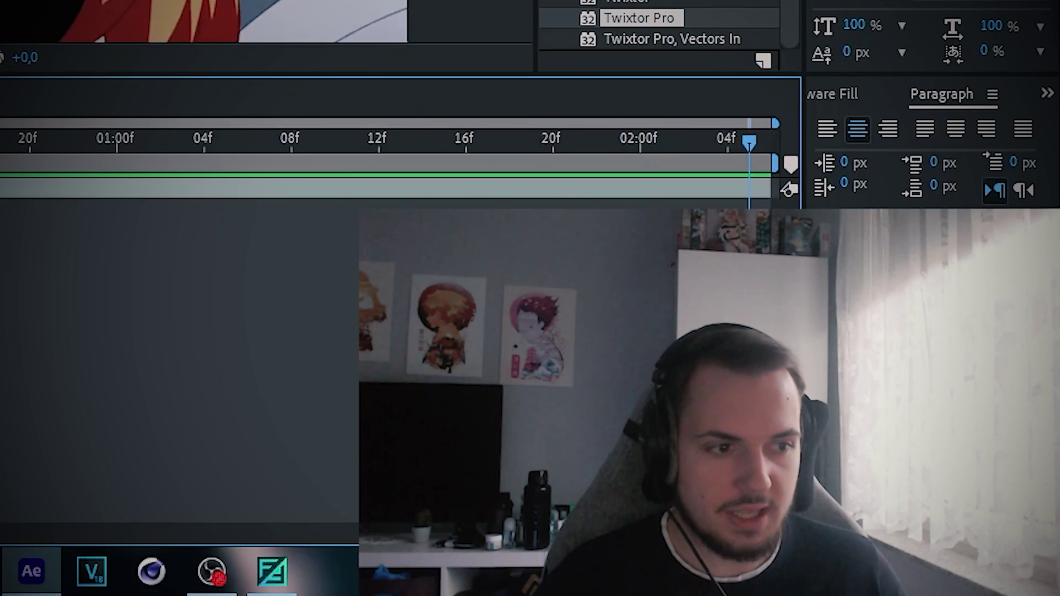
Step: Render the new composition through the render queue as an AVI file named 1 in the Twixtor Tutorial folder
click(52, 15)
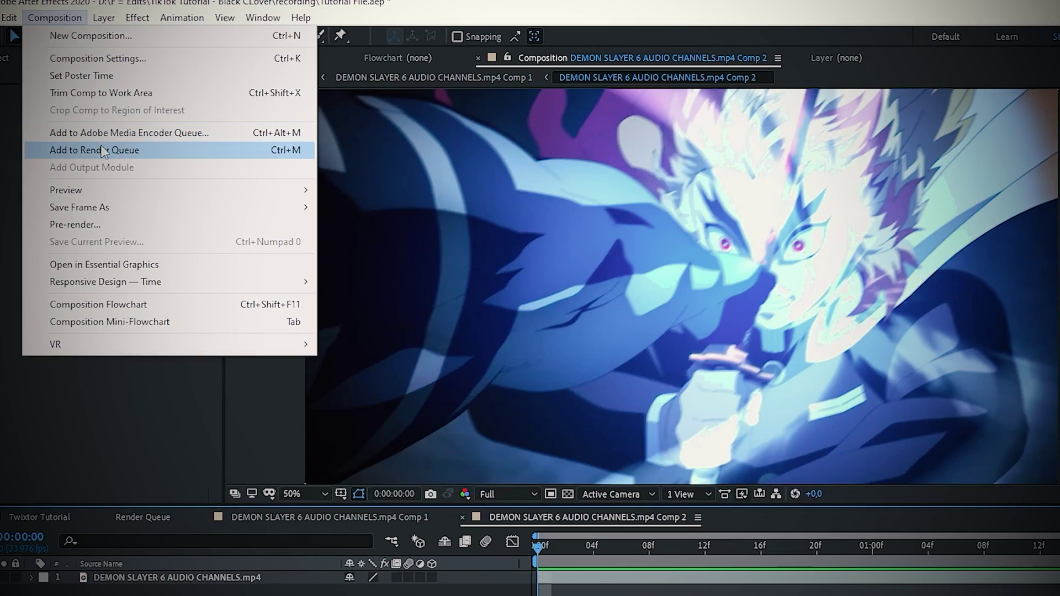
click(102, 149)
click(416, 396)
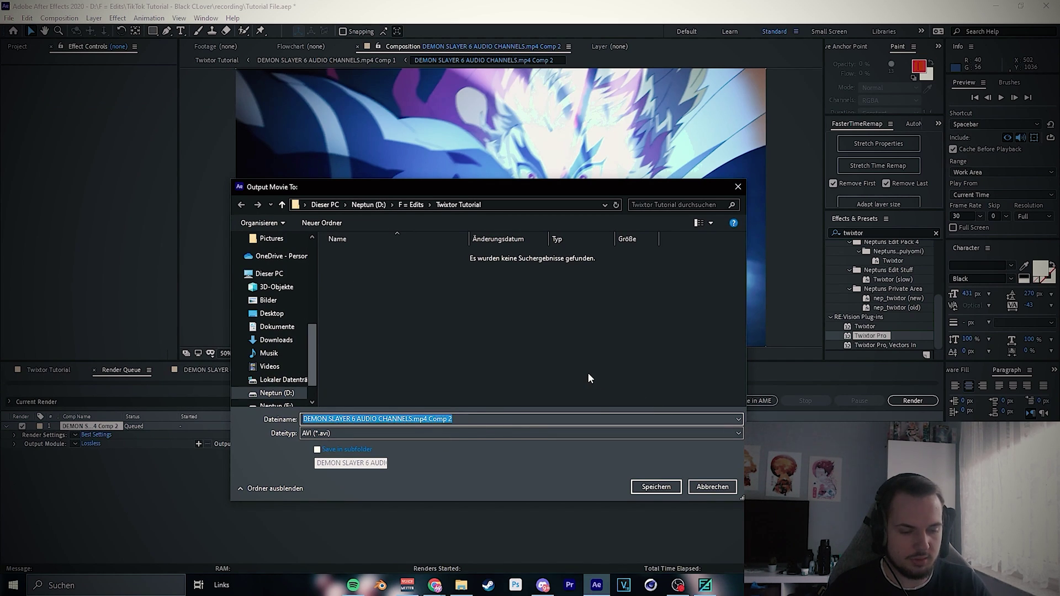
text(1)
key(Return)
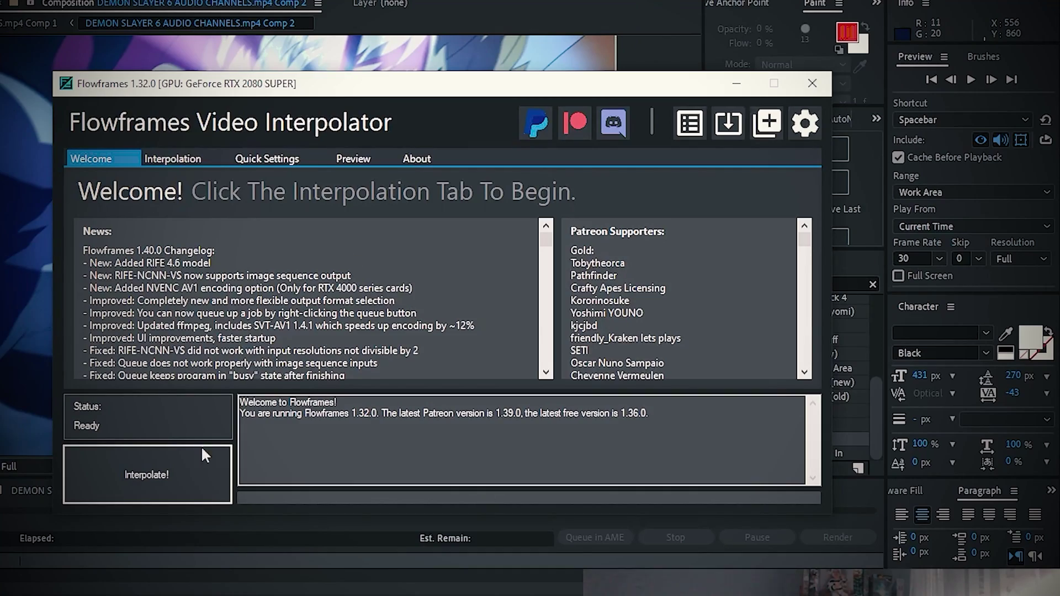
Step: Open the interpolation settings in Flowframes and load the rendered 1.avi as the input video
click(168, 159)
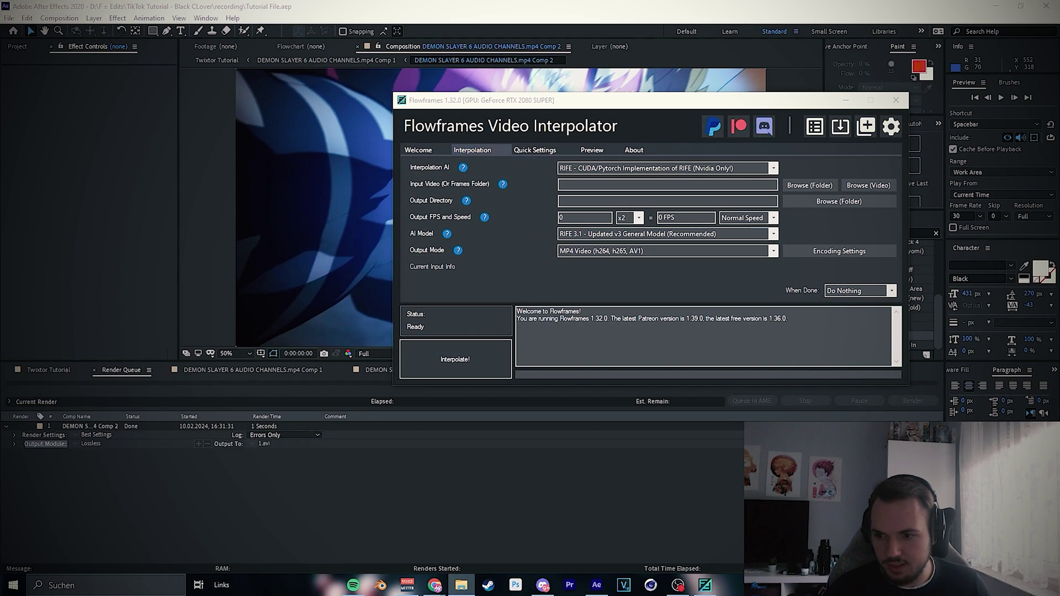
drag(556, 200, 576, 187)
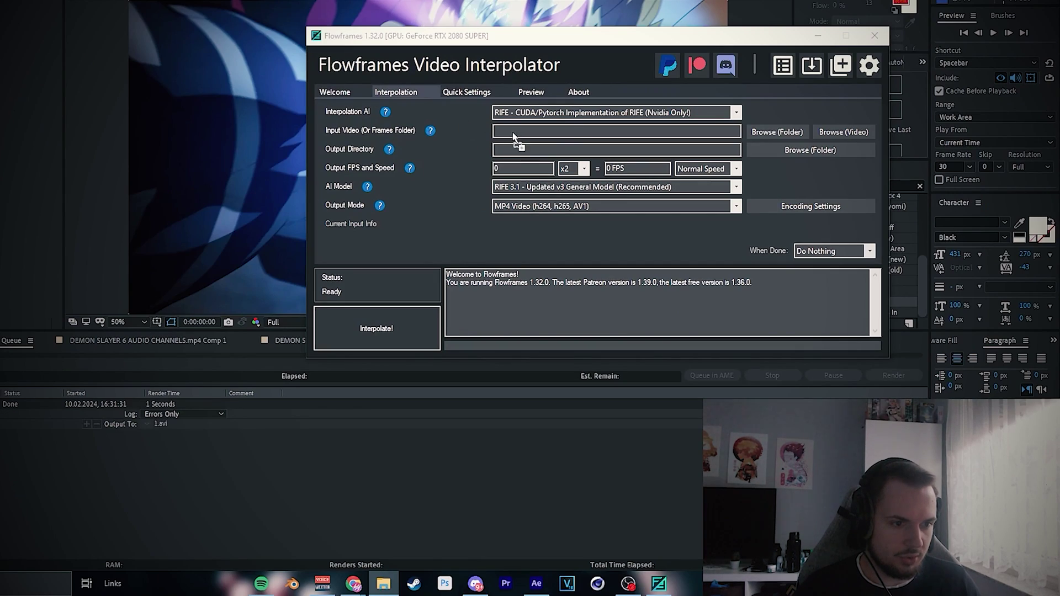
drag(539, 137, 540, 137)
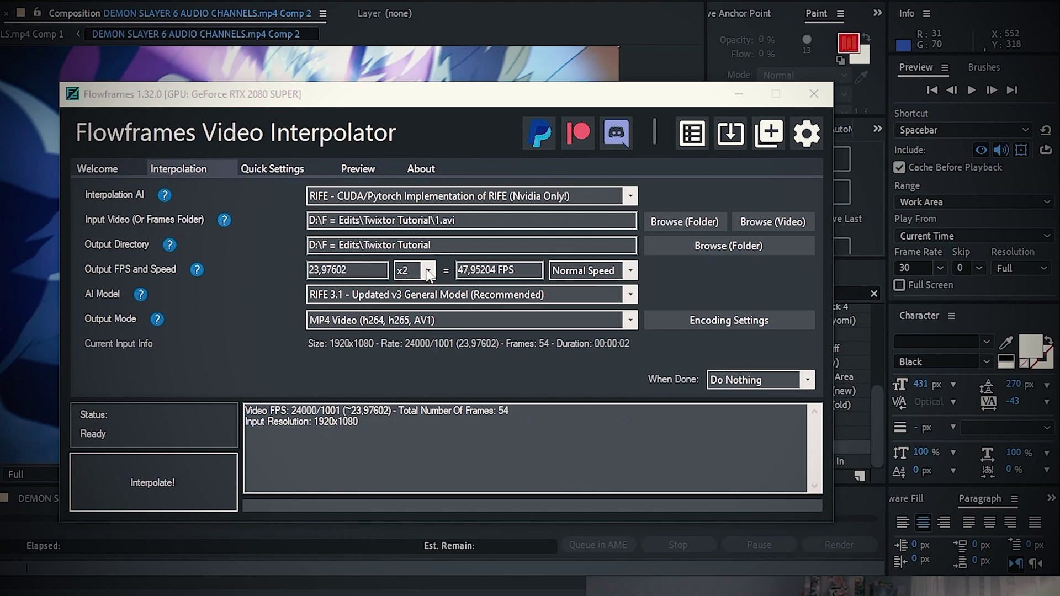
Step: Set the interpolation factor to x8 and the output mode to Image Sequence (PNG, JPG, WEBP), and run the interpolation
click(429, 273)
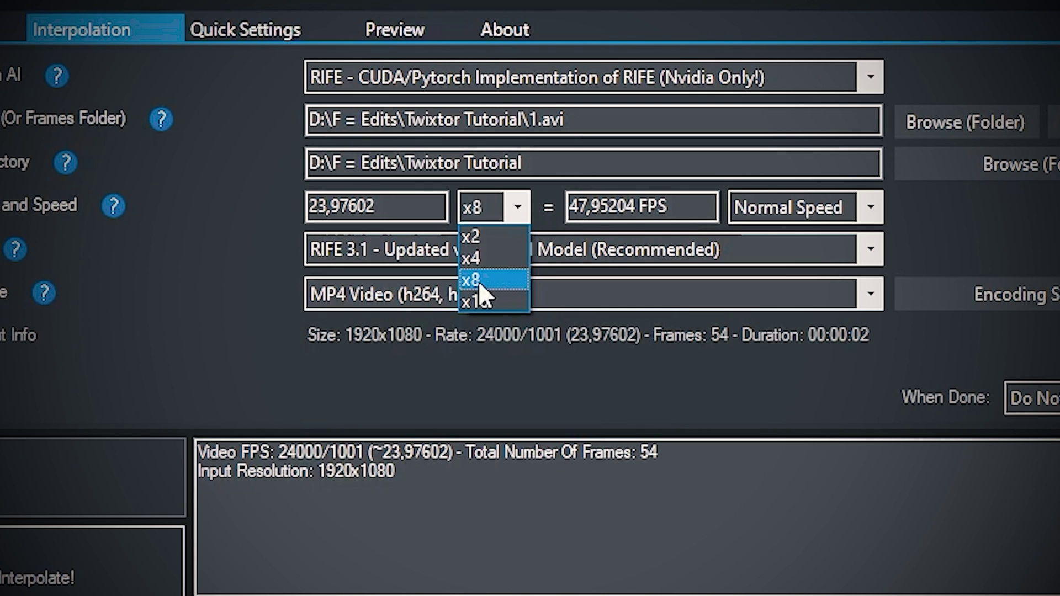
click(405, 311)
click(586, 252)
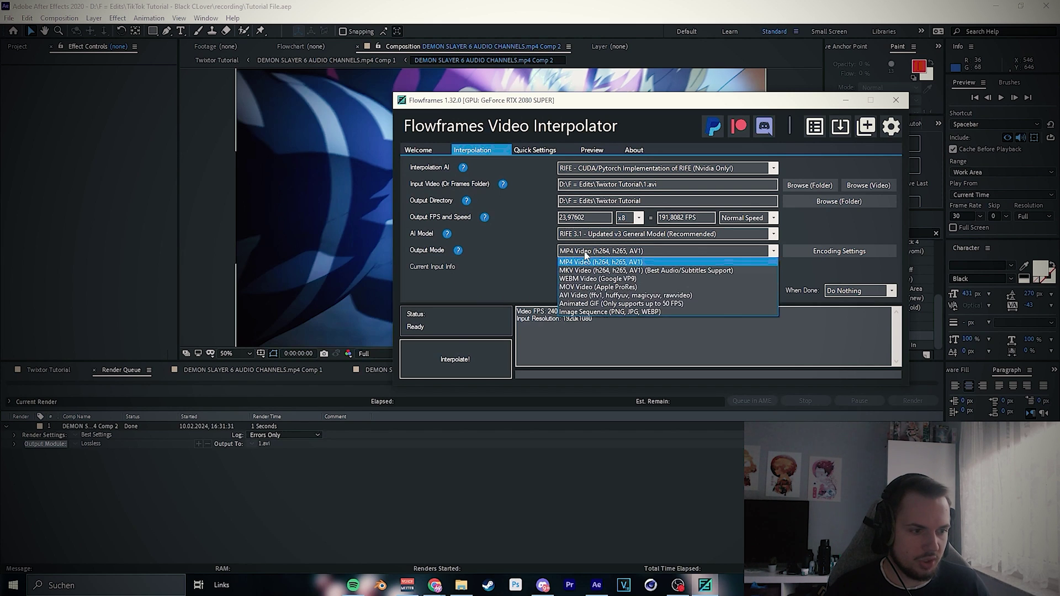
click(611, 312)
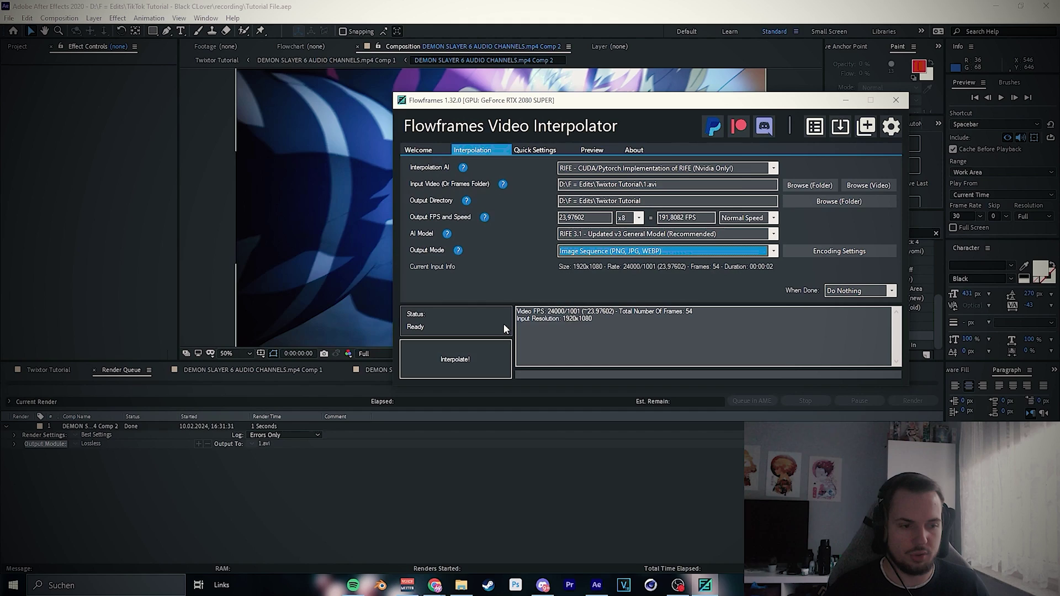
click(497, 357)
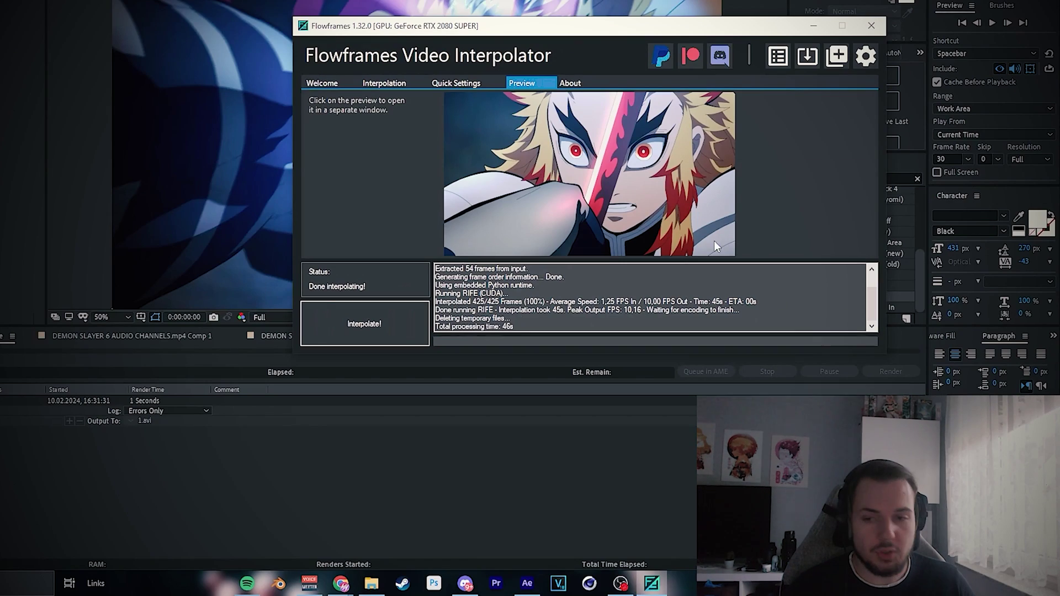
Step: Switch to After Effects and create a new project folder named 1
click(60, 259)
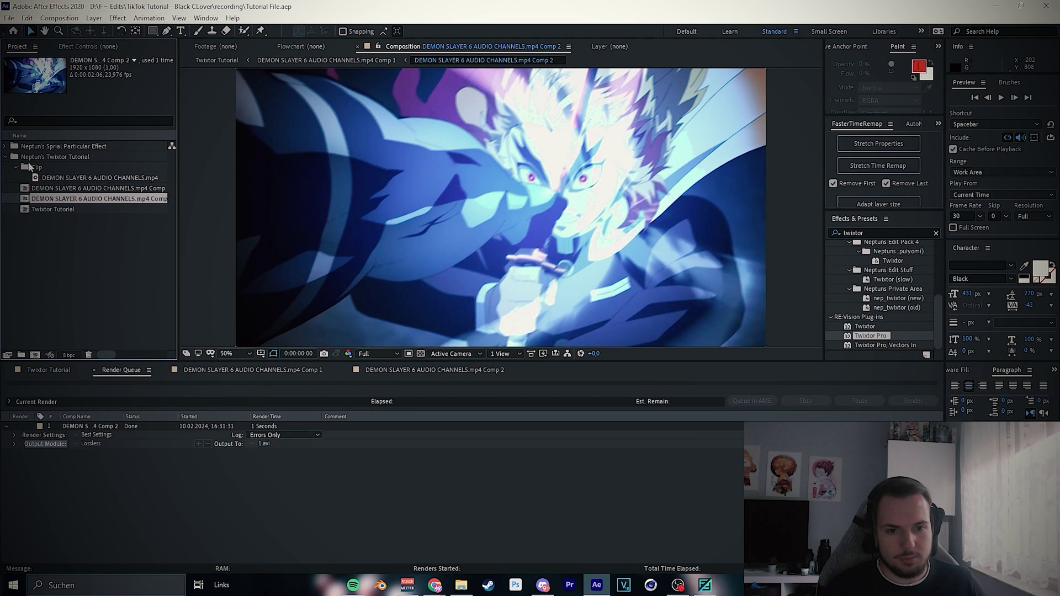
right_click(88, 248)
click(120, 248)
text(1)
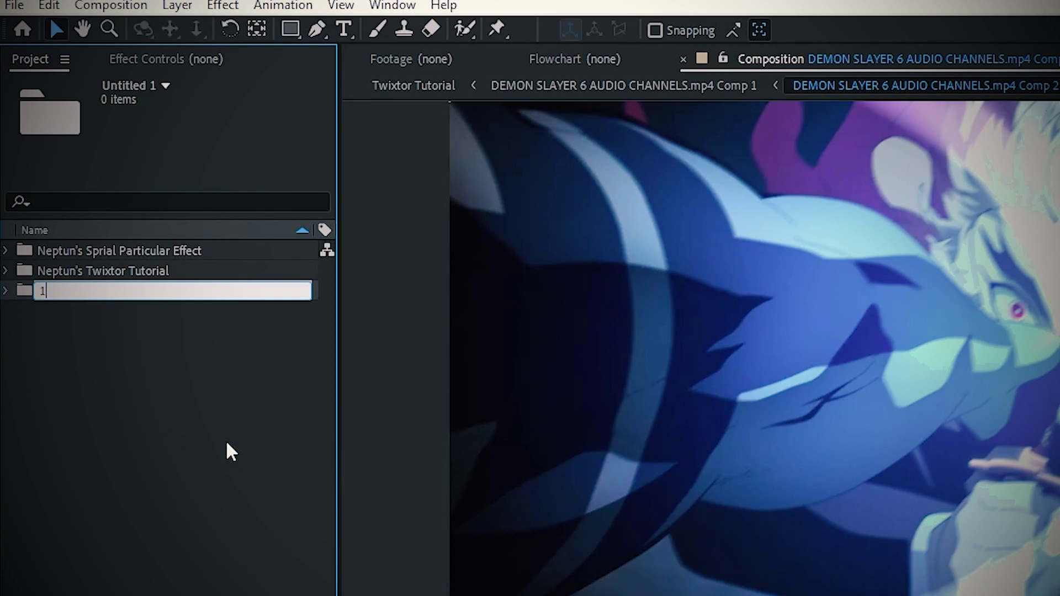
Step: Import the PNG sequence starting at 00000001 from the 1-8x-RIFE-RIFE3.1-191.8082fps folder and move it into project folder 1
right_click(187, 461)
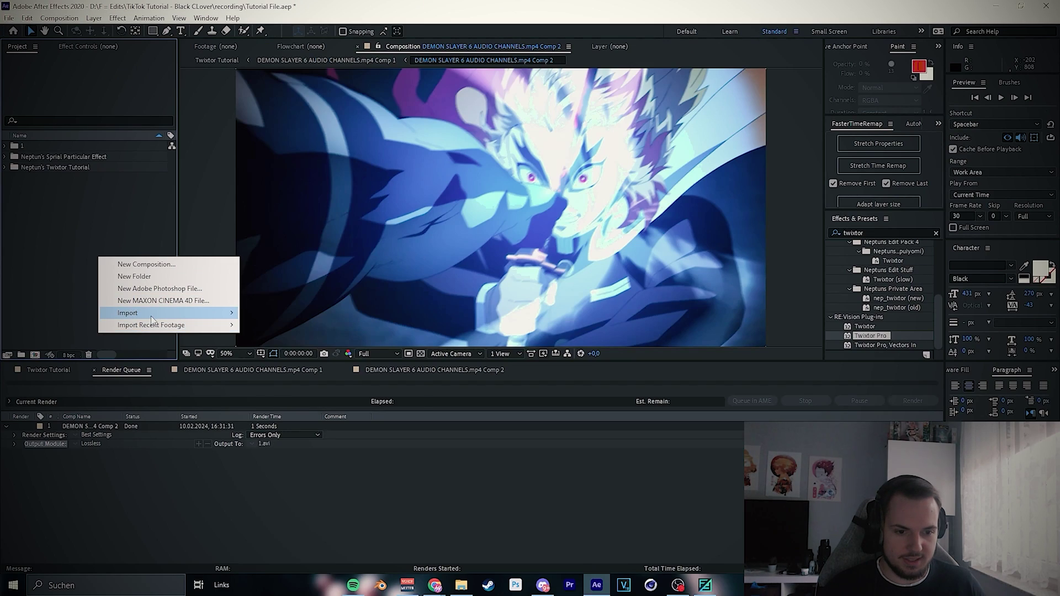
mouse_move(149, 314)
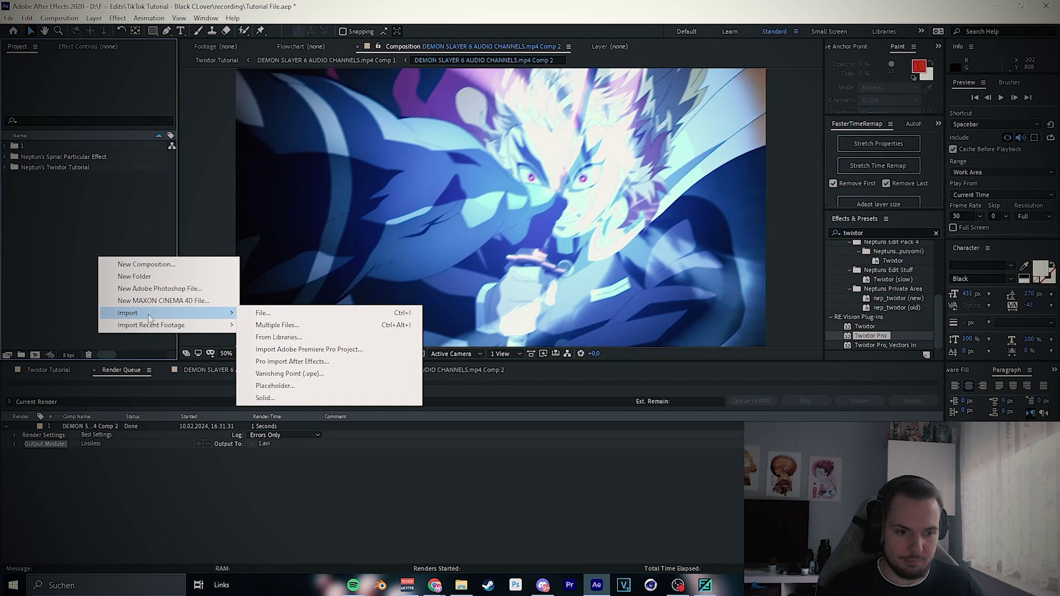
click(272, 317)
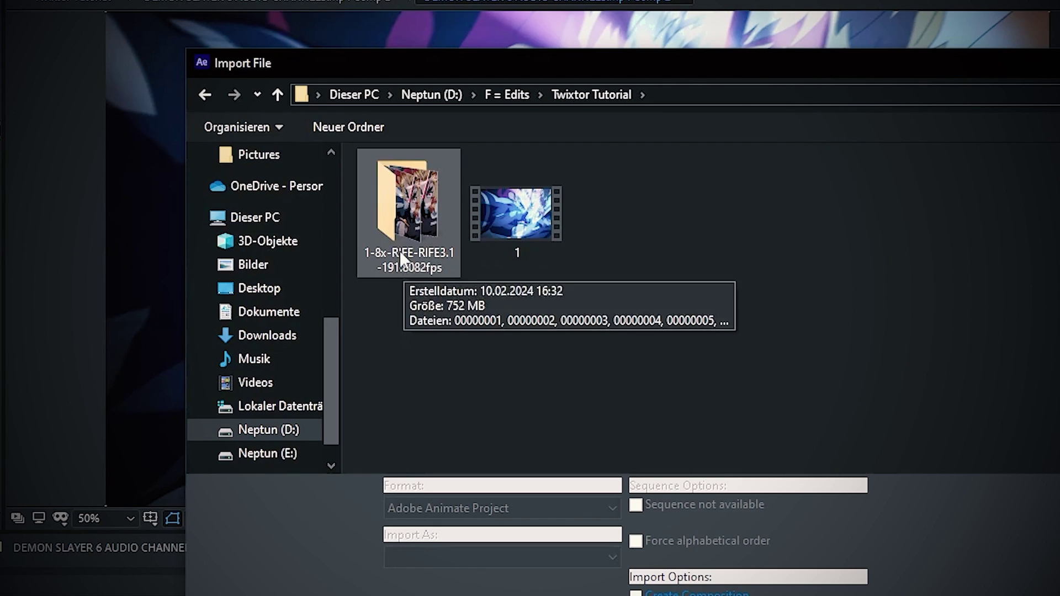
double_click(229, 221)
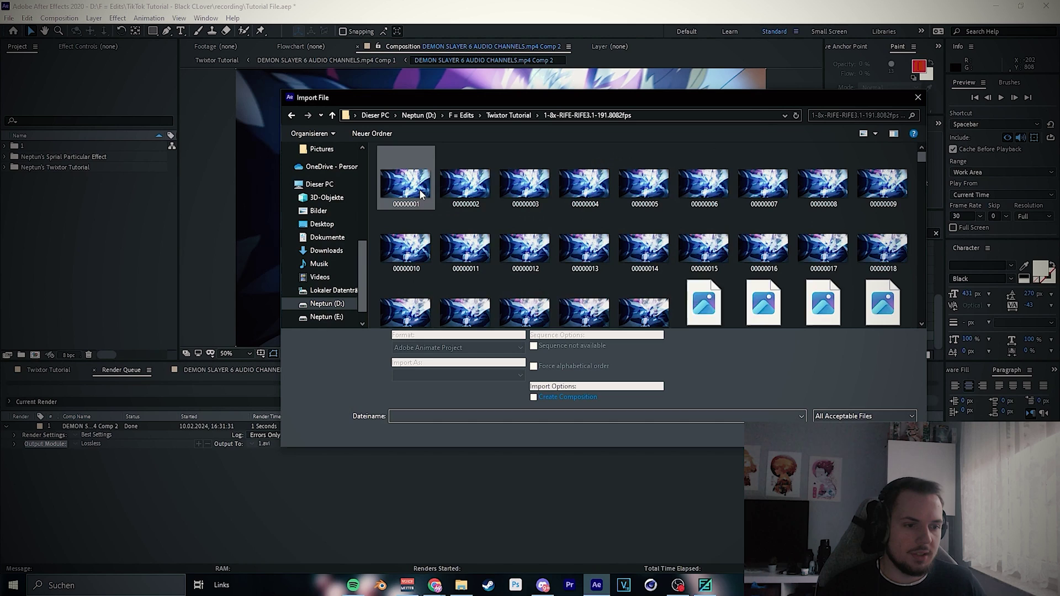
click(424, 202)
double_click(412, 182)
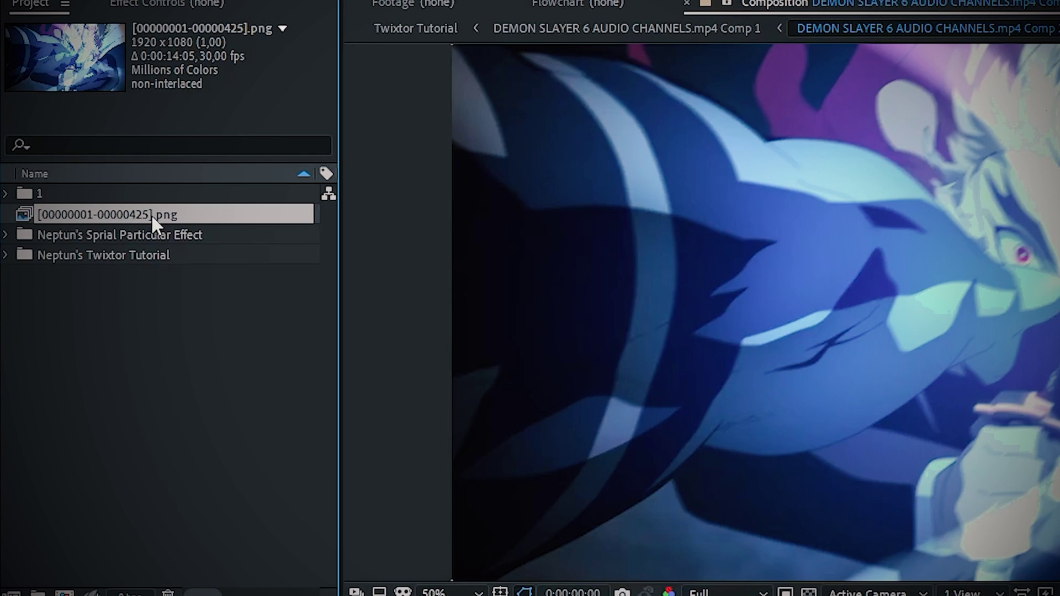
drag(137, 218, 108, 196)
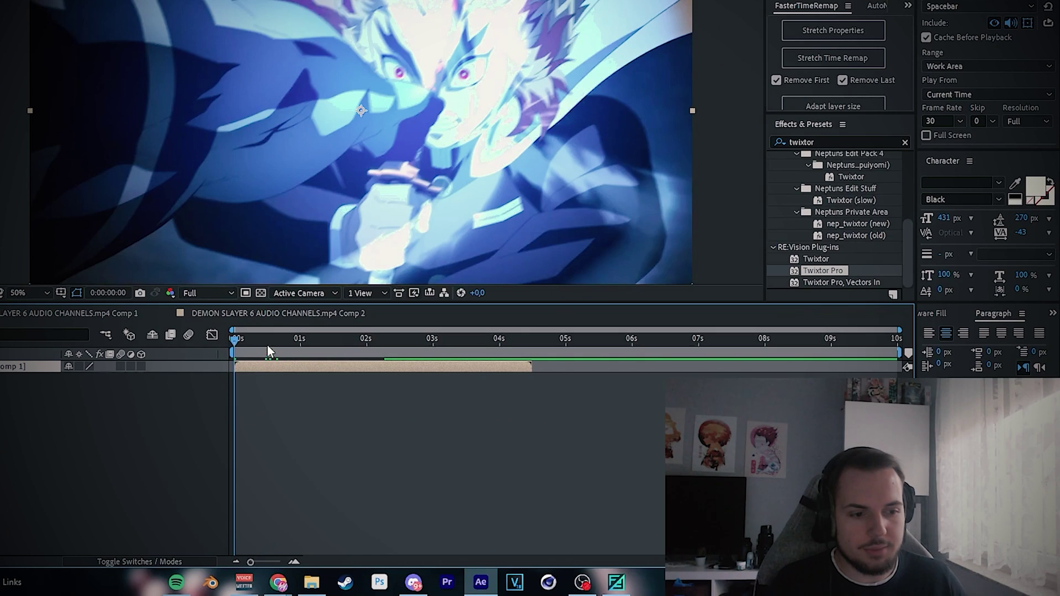
Step: Replace the pre-composed clip in the Twixtor Tutorial composition with the imported PNG sequence
double_click(93, 413)
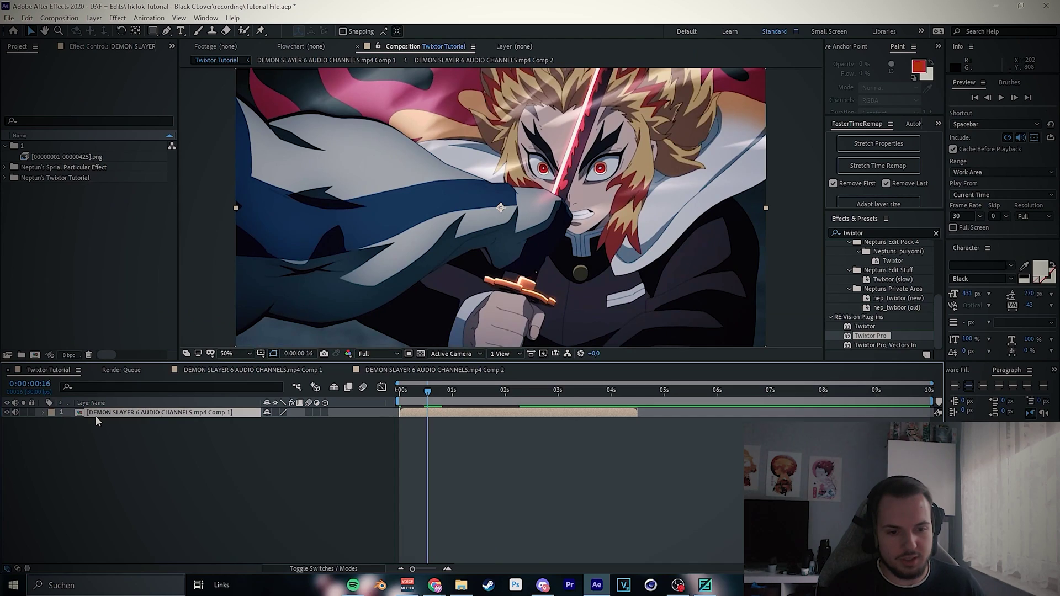
click(36, 370)
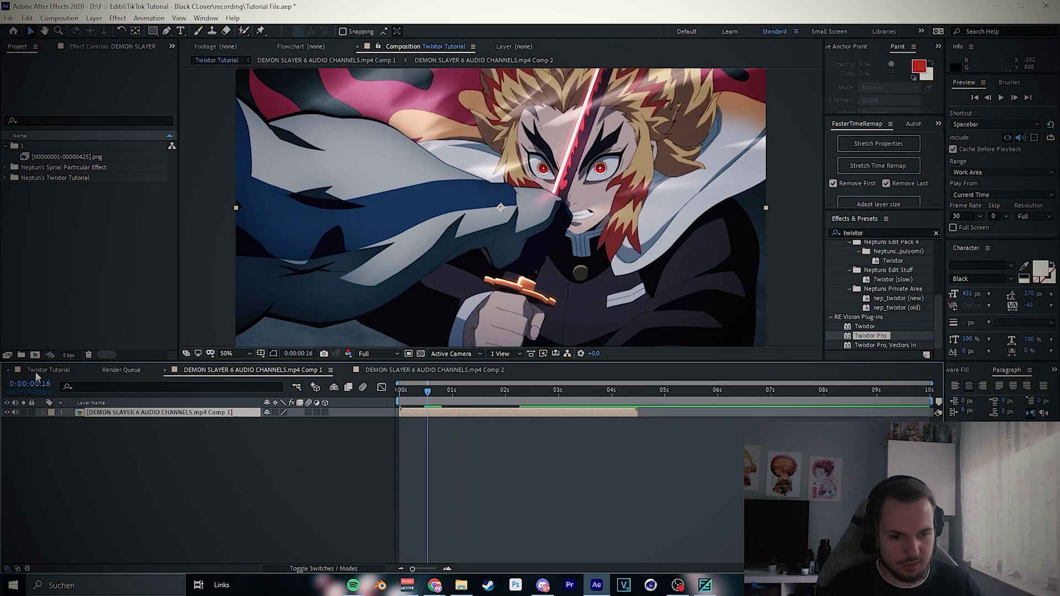
key(Delete)
drag(57, 158, 166, 427)
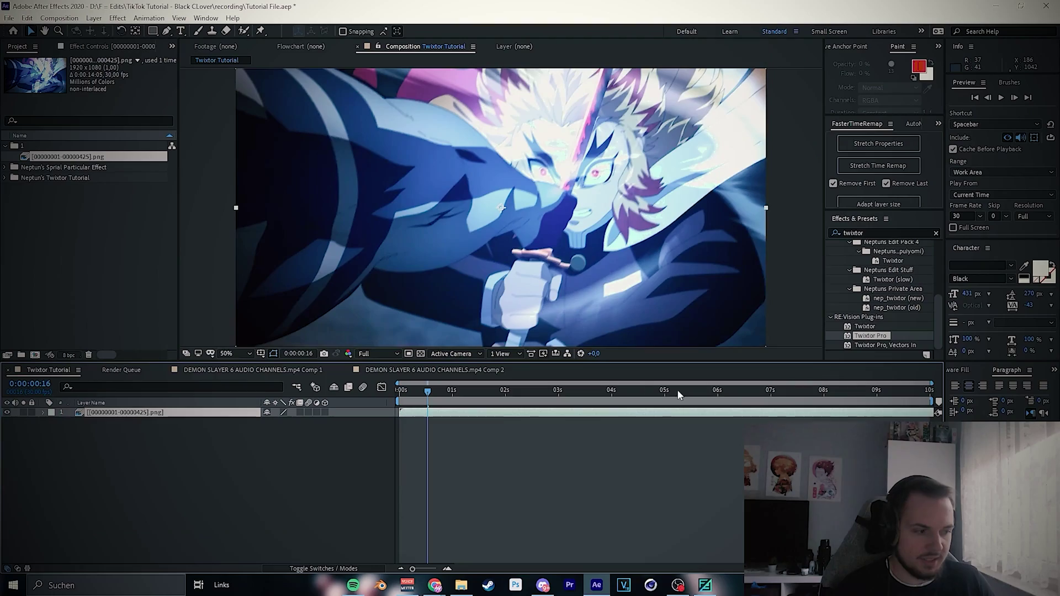
Step: Lengthen the Twixtor Tutorial composition to 15 seconds so that the whole PNG sequence fits
drag(437, 392, 932, 399)
key(ctrl+k)
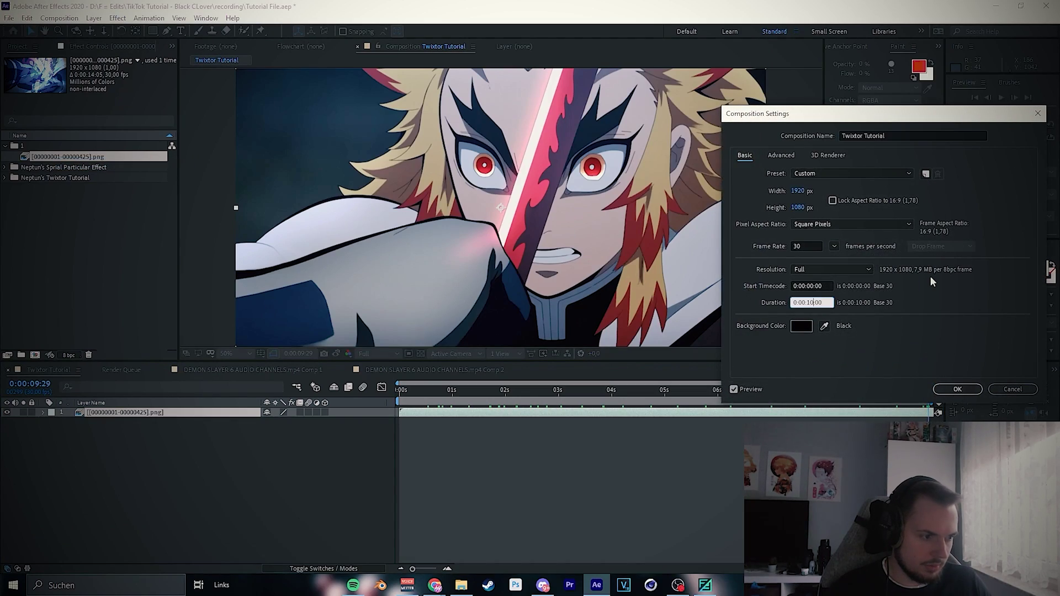
key(Return)
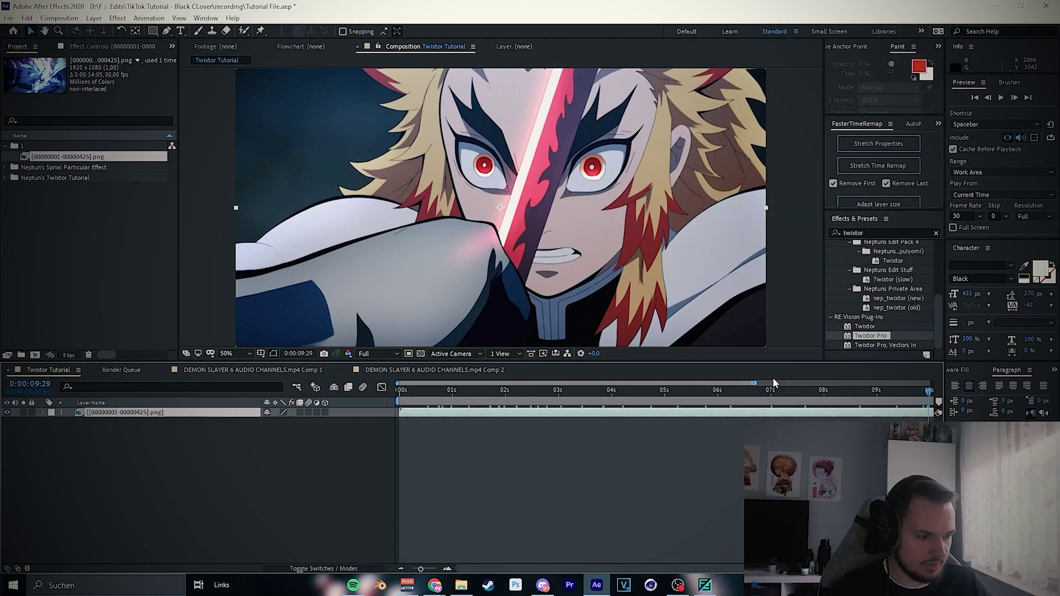
drag(753, 383, 931, 383)
drag(753, 392, 287, 392)
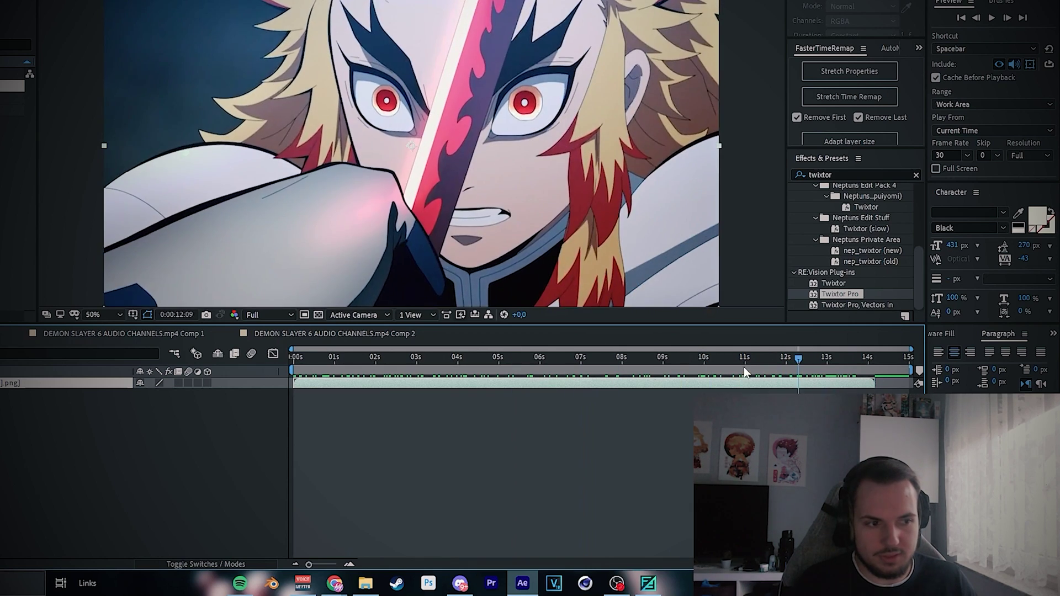
Step: Pre-compose the PNG sequence, moving all attributes into the new composition and adjusting its duration to the layer's time span
right_click(333, 383)
click(449, 339)
click(476, 403)
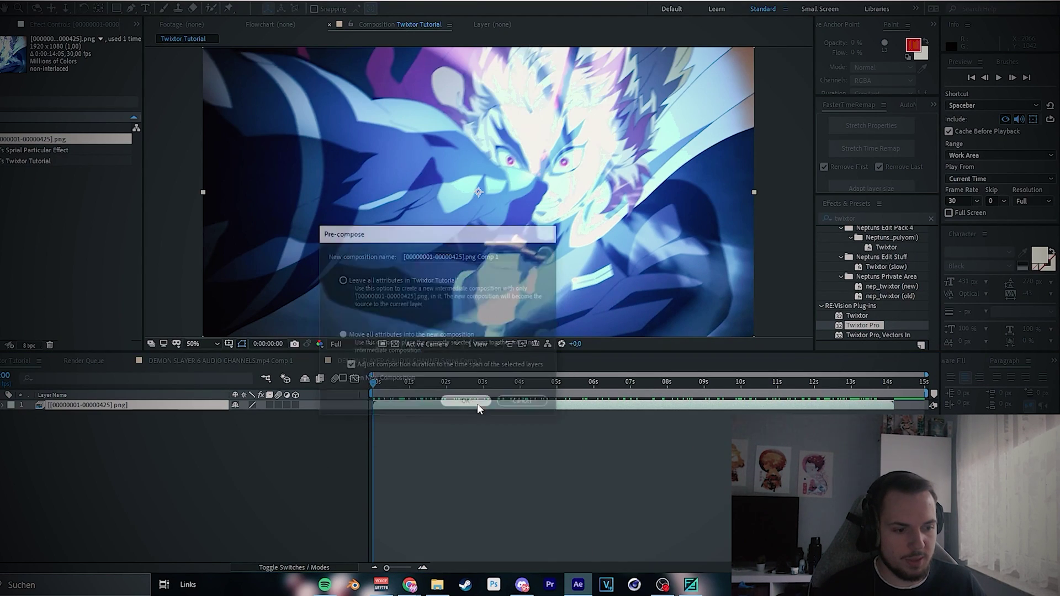
Step: Time-remap the pre-comp to reach 0:00:13:29 at 0:00:01:20 and remove the part of the layer after that point
key(ctrl+alt+t)
drag(442, 386, 433, 383)
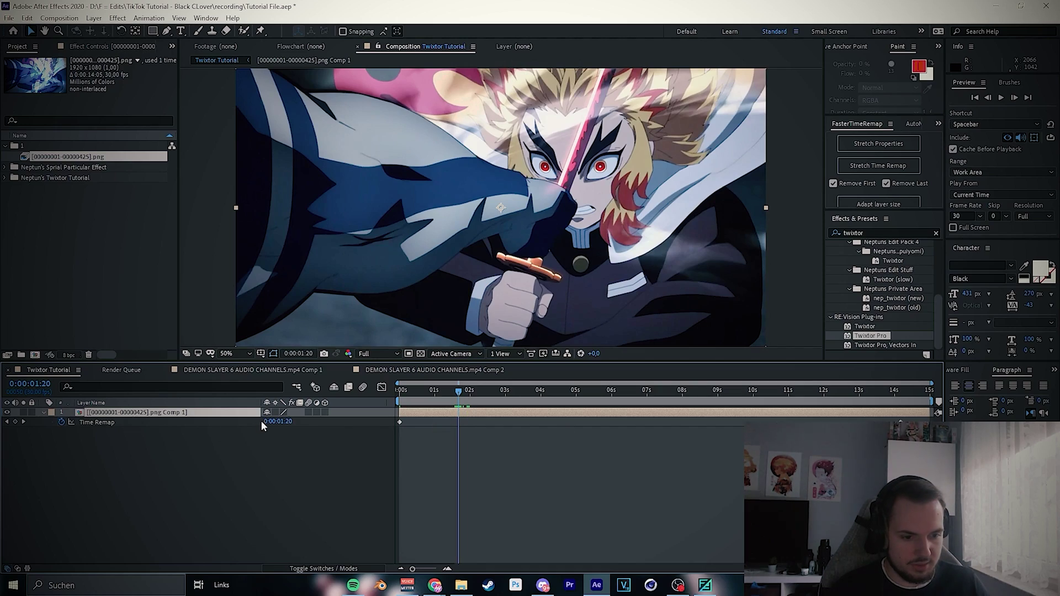
drag(272, 422, 529, 429)
key(ctrl+shift+d)
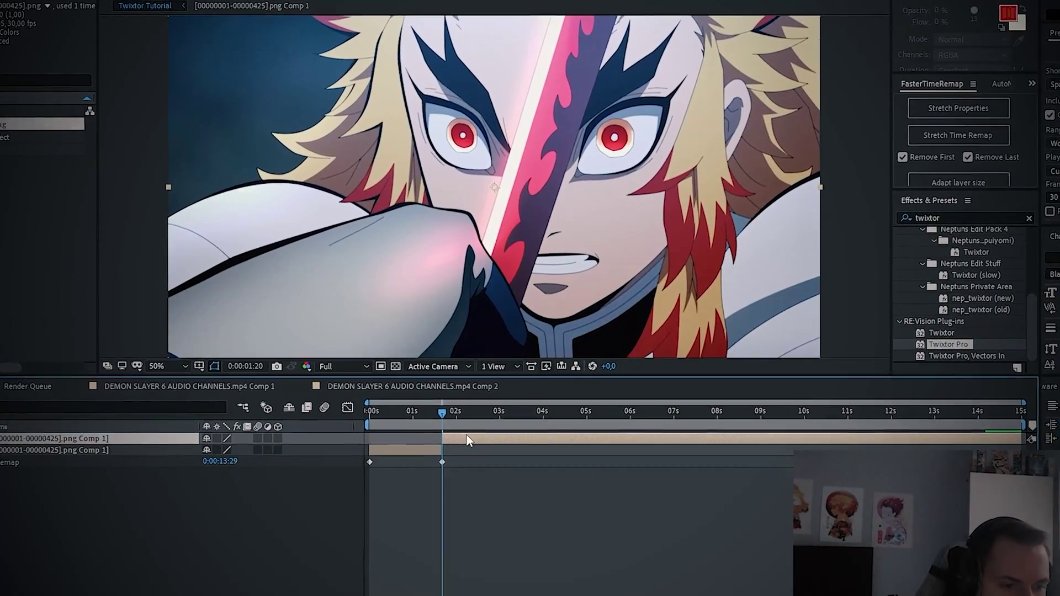
key(Delete)
Step: Ease both Time Remap keyframes and reshape the curve with a steep start and a steep end
drag(477, 458, 367, 448)
key(F9)
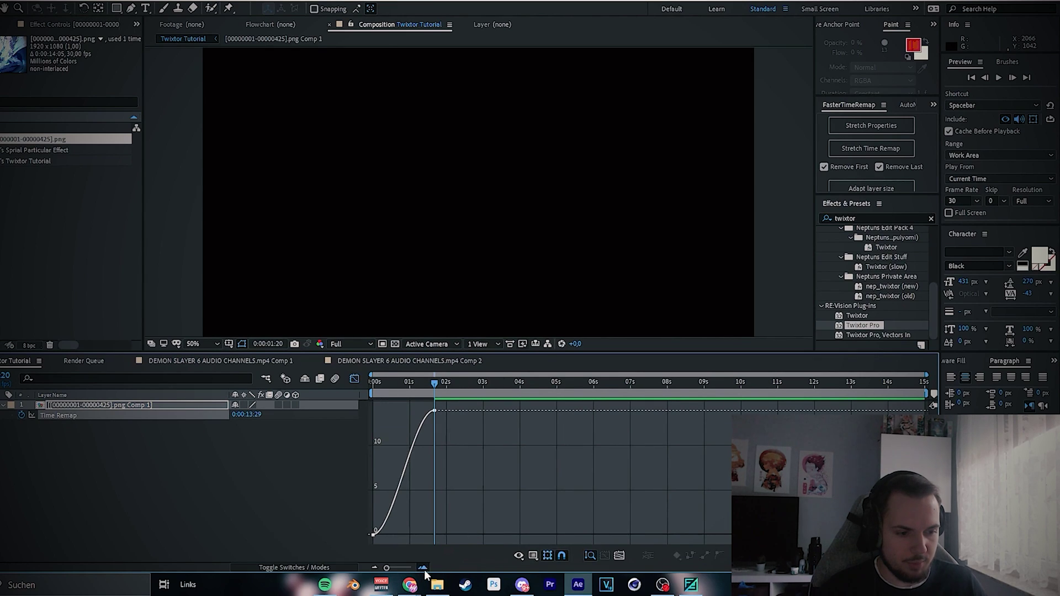
click(423, 570)
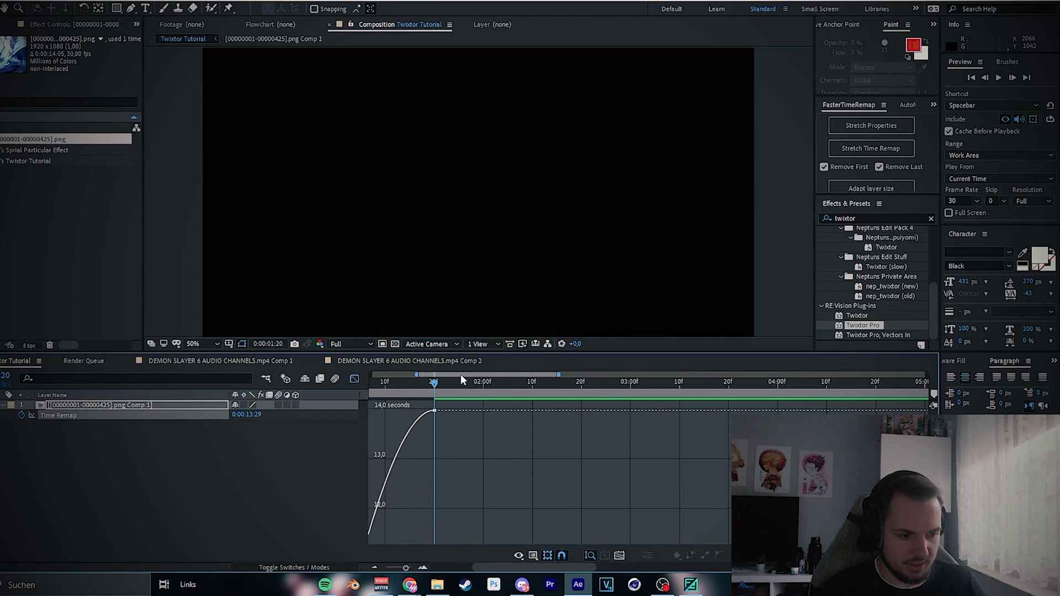
drag(461, 374, 411, 374)
click(374, 535)
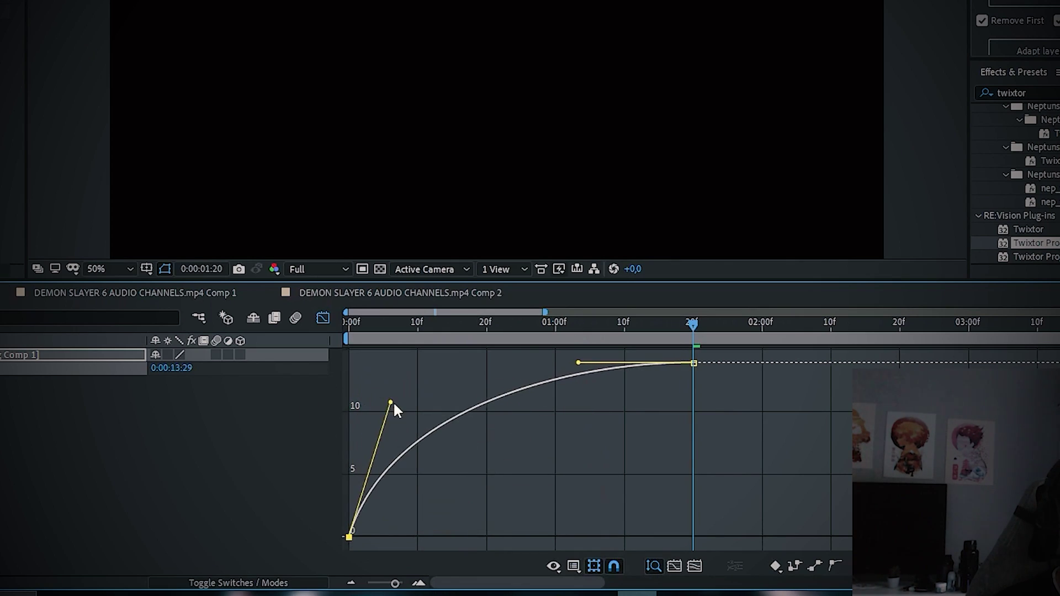
drag(582, 364, 672, 529)
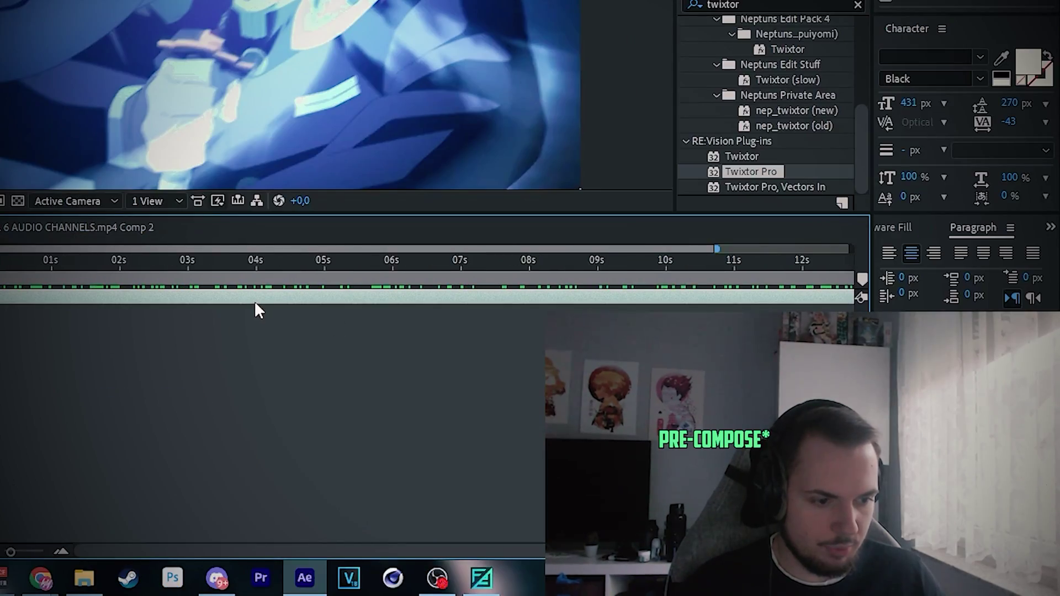
Step: Pre-compose the PNG sequence as 1 and apply the Twixtor Pro effect to it
right_click(255, 302)
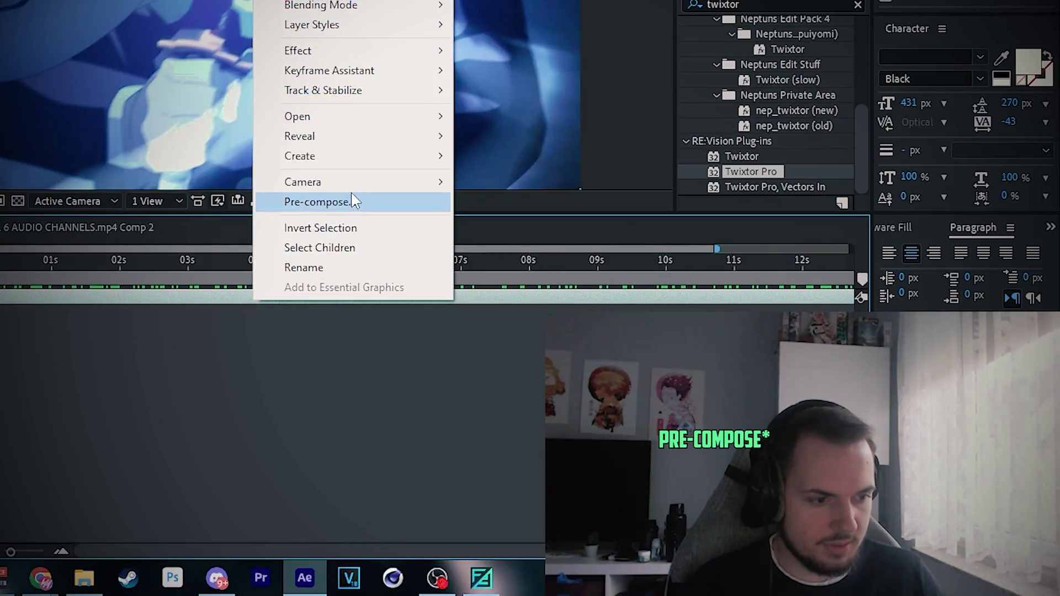
click(353, 202)
click(479, 408)
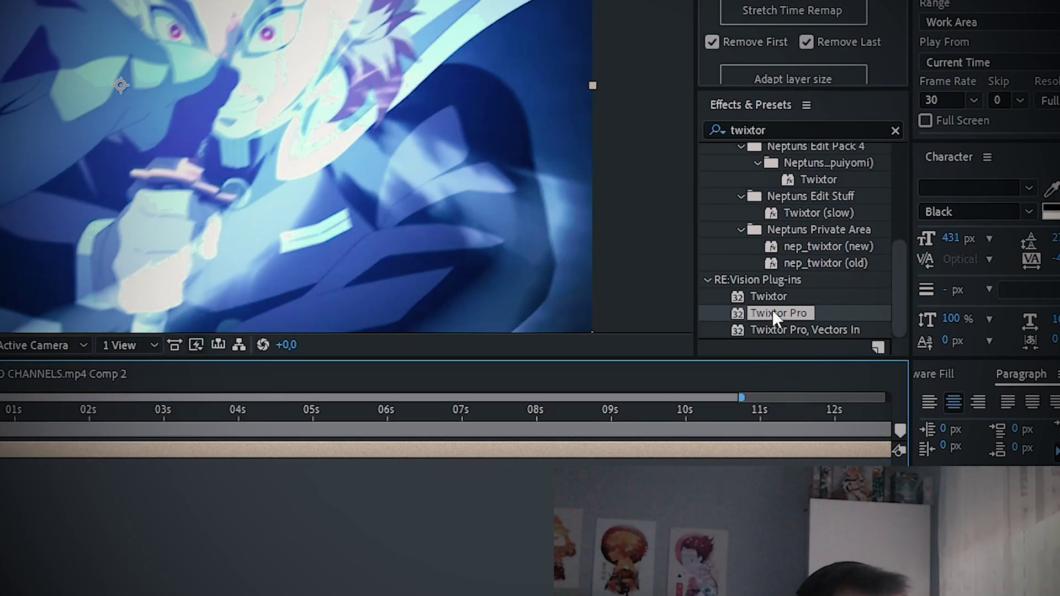
drag(862, 326, 479, 405)
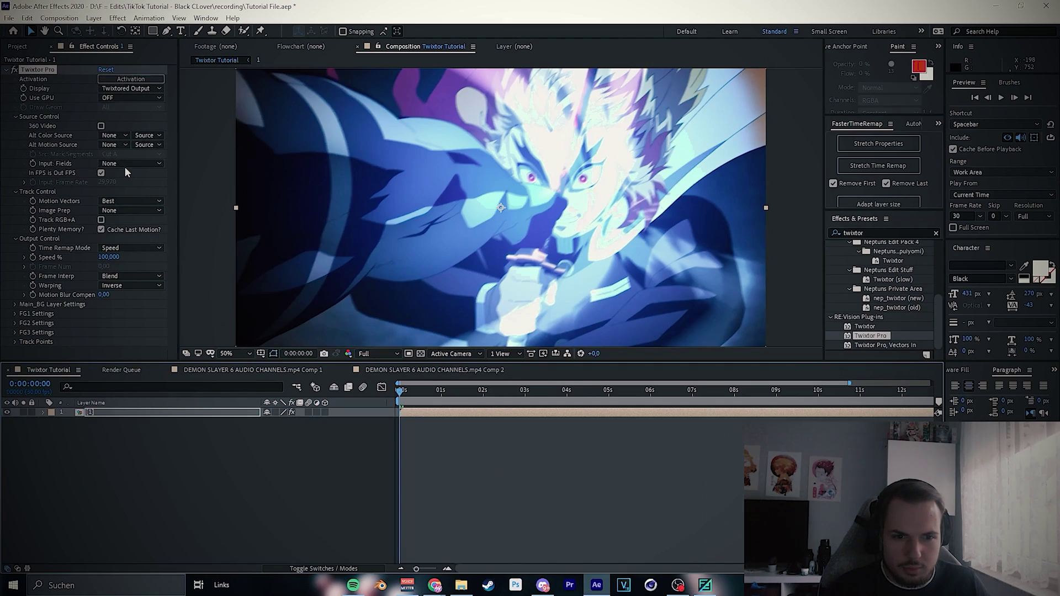
Step: In Twixtor Pro, set Input: Fields to Upper Field First and Image Prep to Contrast/Edge Enhance
click(131, 201)
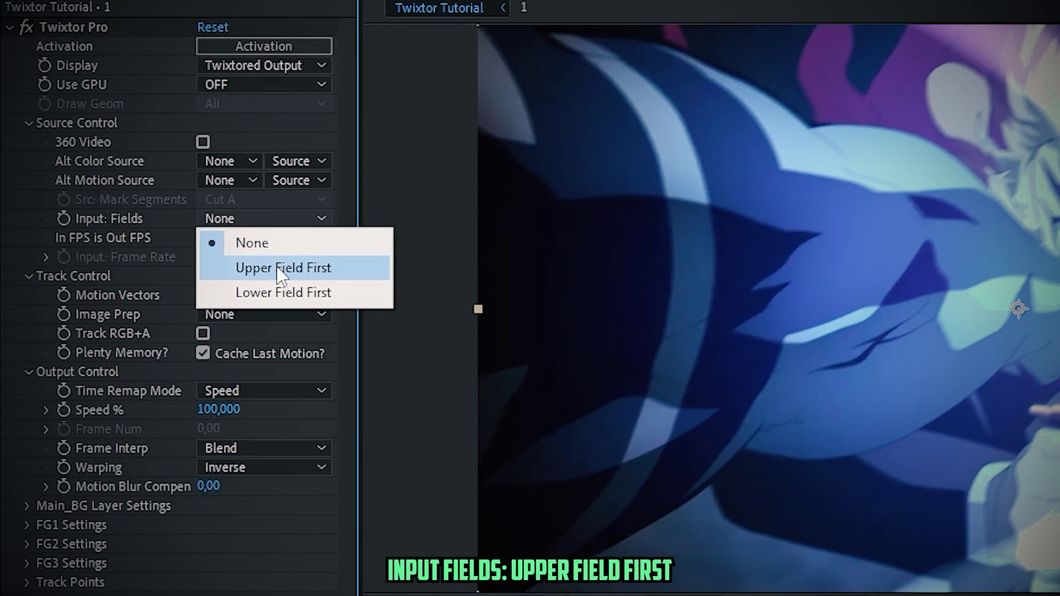
click(281, 269)
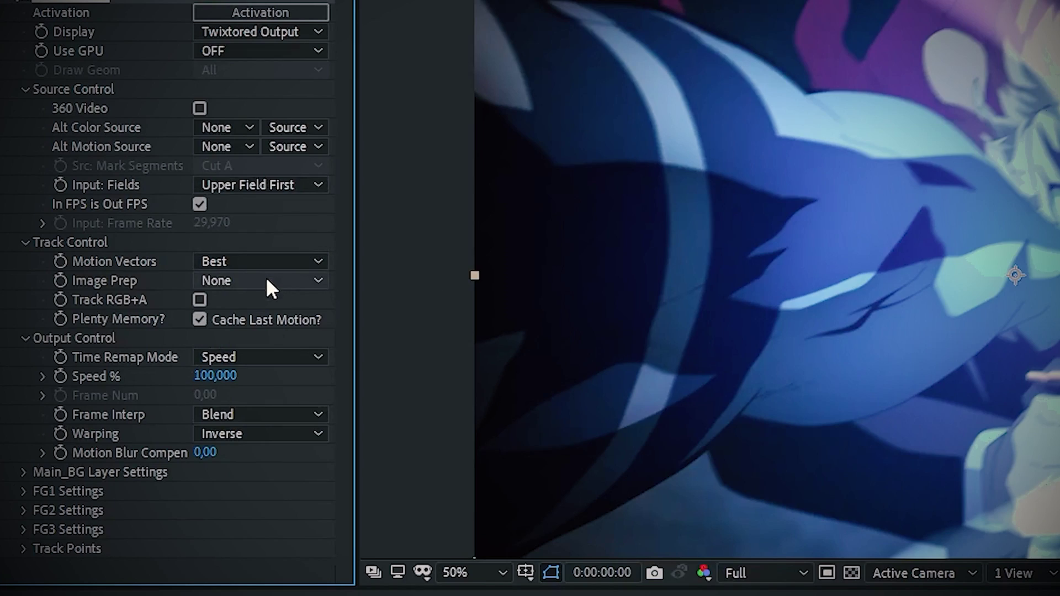
click(266, 281)
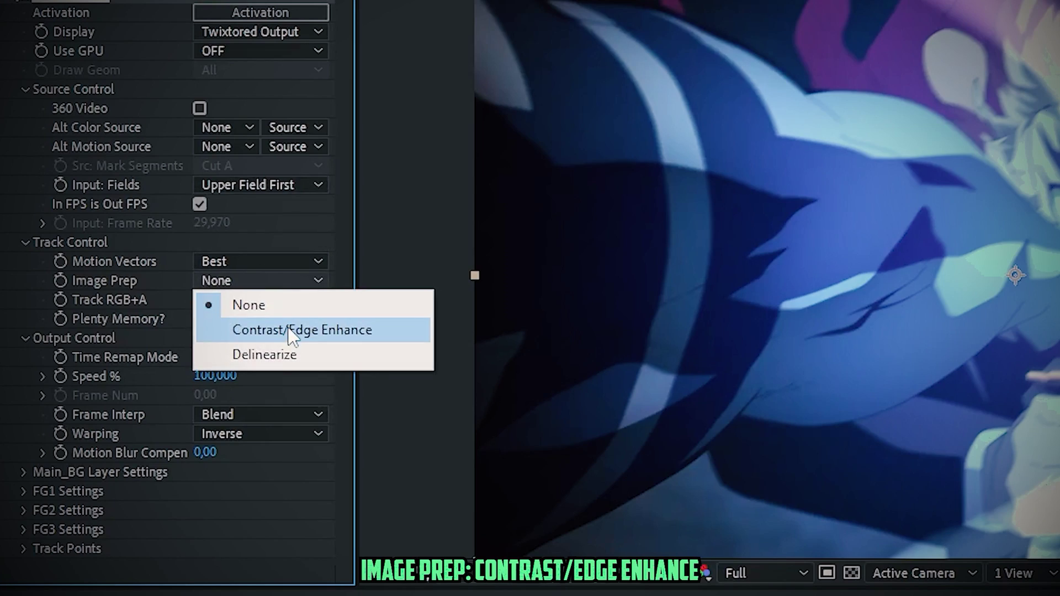
click(239, 330)
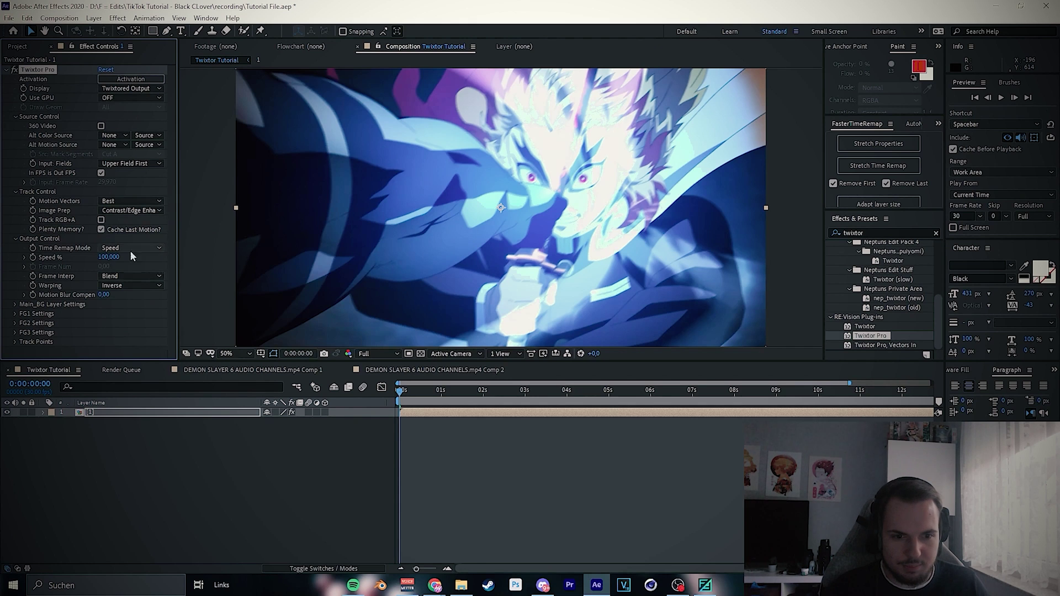
Step: Set Twixtor Pro's Frame Interp to Motion Weighted Blend and choose its Warping method
click(259, 415)
click(151, 313)
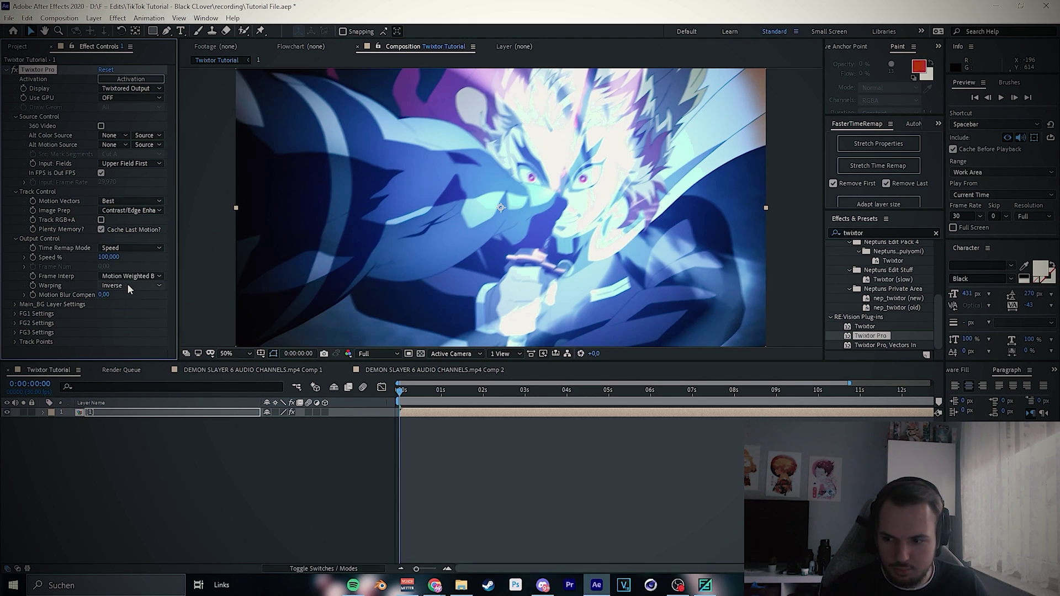
click(128, 285)
click(276, 371)
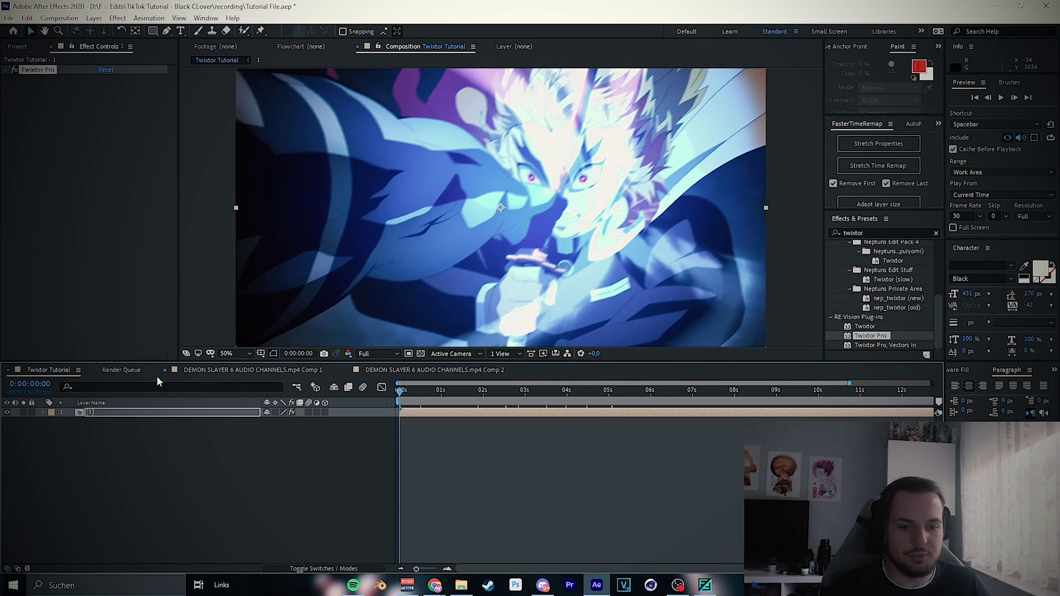
Step: Pre-compose the layer with Twixtor Pro as 1, moving all attributes and adjusting the duration to the layer's time span
right_click(97, 412)
click(117, 426)
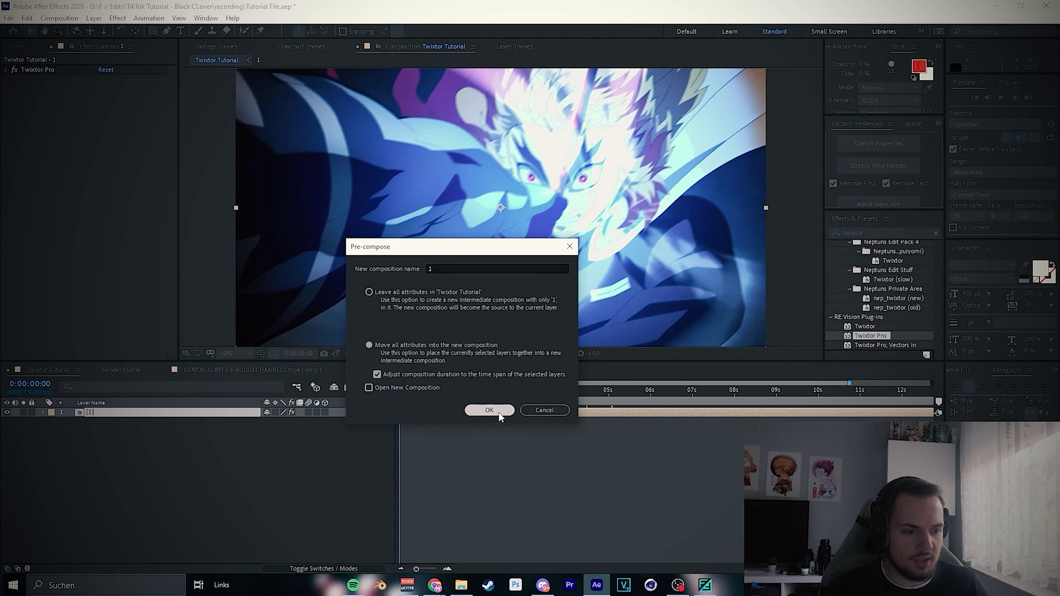
click(487, 410)
click(677, 584)
Step: Time-remap the new pre-comp to reach 0:00:14:02 at 0:00:02:00 and remove the part of the layer after that point
key(ctrl+alt+t)
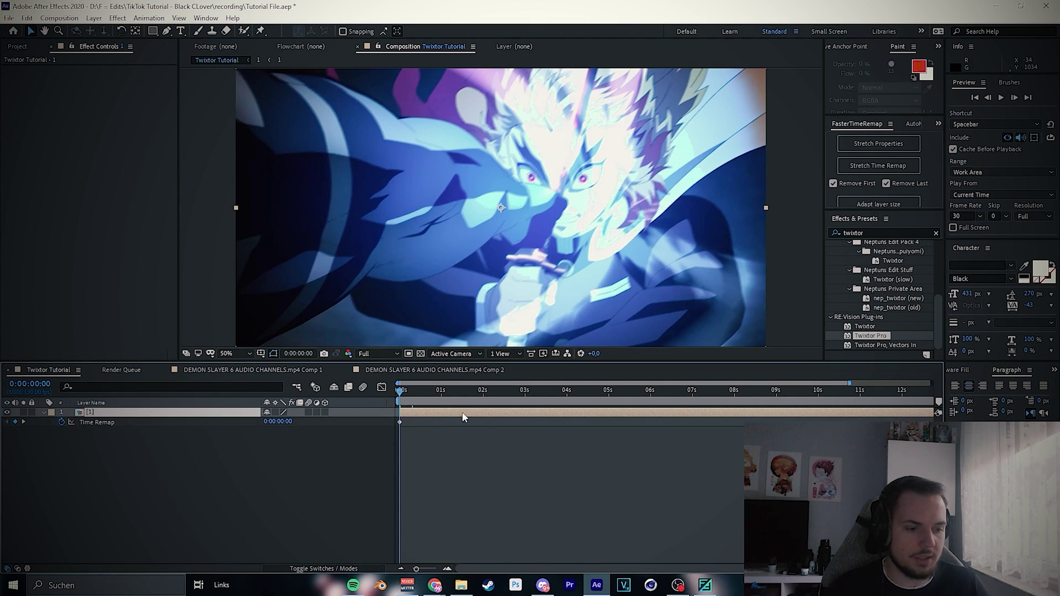
click(483, 390)
drag(277, 421, 564, 425)
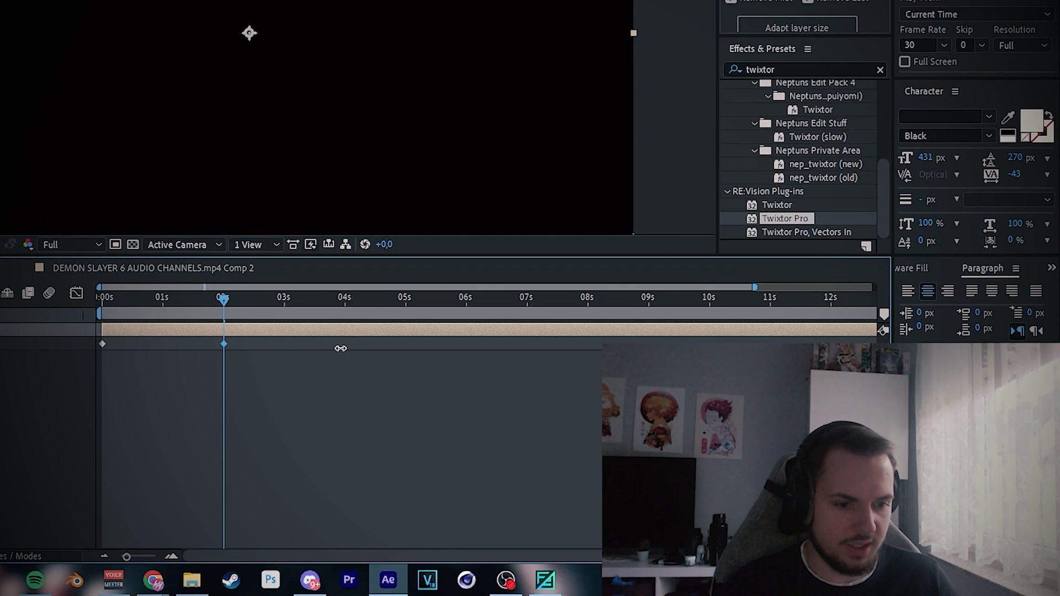
drag(340, 348, 62, 344)
key(ctrl+shift+d)
key(Delete)
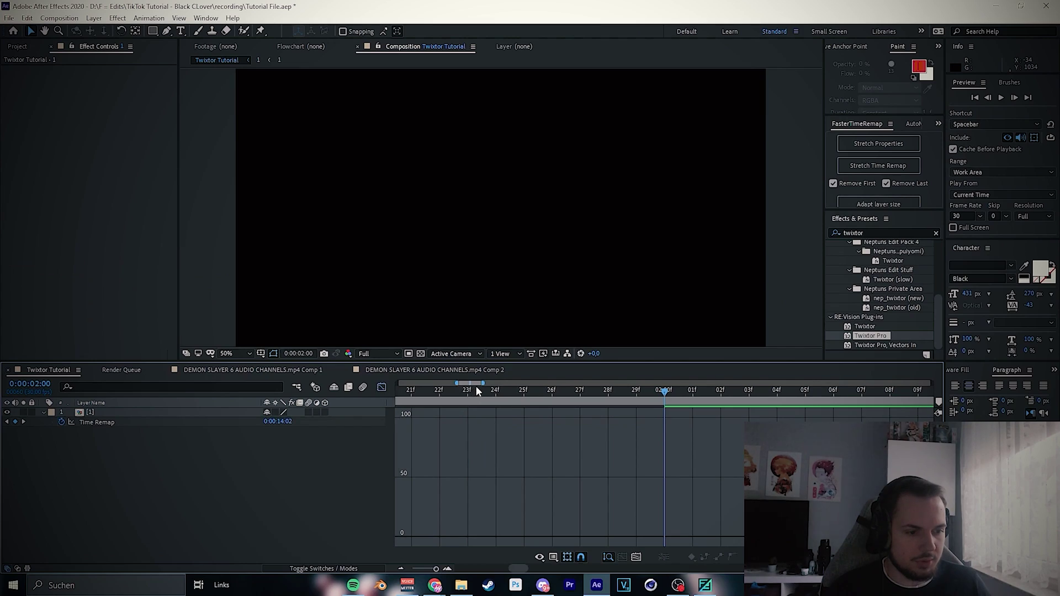
Step: Shape the time-remap curve into a fast-slow-fast ramp with steep handles at the first and last keyframes and check the motion
mouse_move(475, 385)
mouse_down()
mouse_move(442, 394)
mouse_move(483, 390)
mouse_up()
click(192, 424)
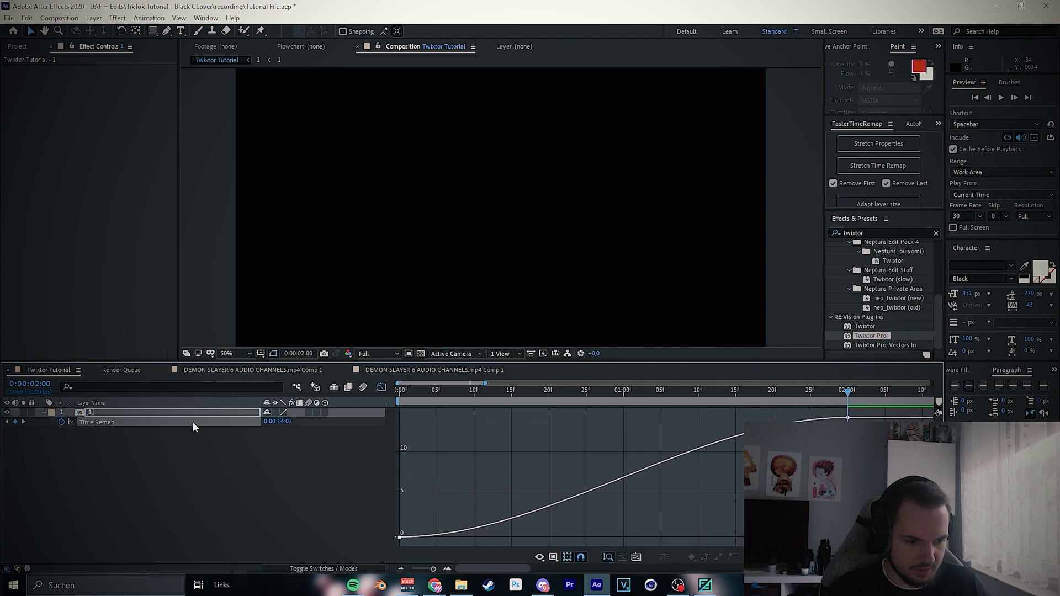
click(400, 537)
drag(549, 537, 526, 446)
drag(731, 319, 927, 469)
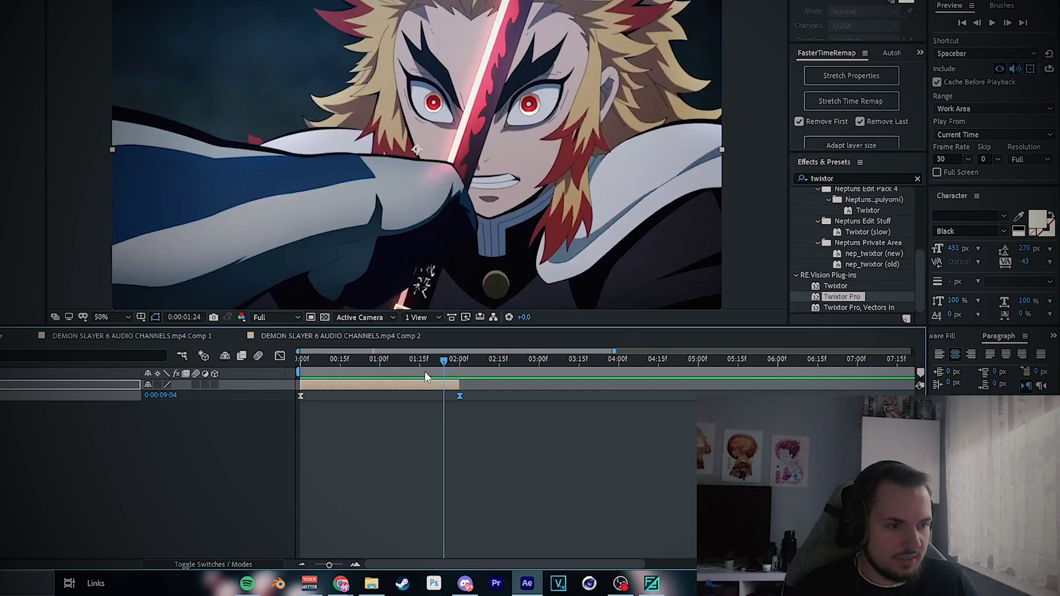
drag(425, 372, 370, 370)
Step: Extend the layer to about 0:00:03:28 and time-remap it to 0:00:07:01 at 0:00:02:00 and 0:00:14:00 at 0:00:03:27
click(613, 360)
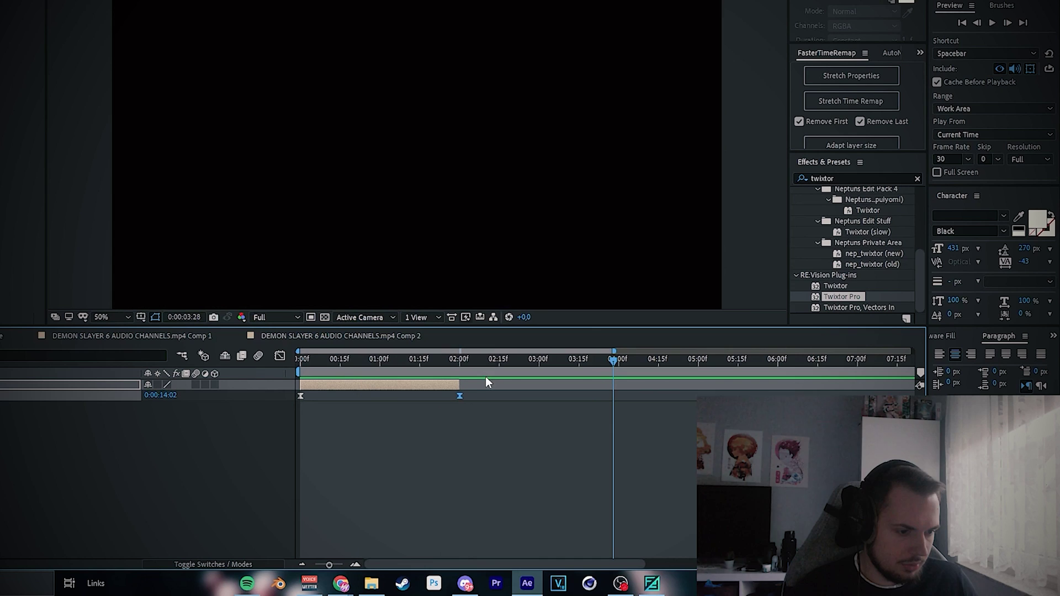
drag(459, 385, 533, 387)
click(458, 360)
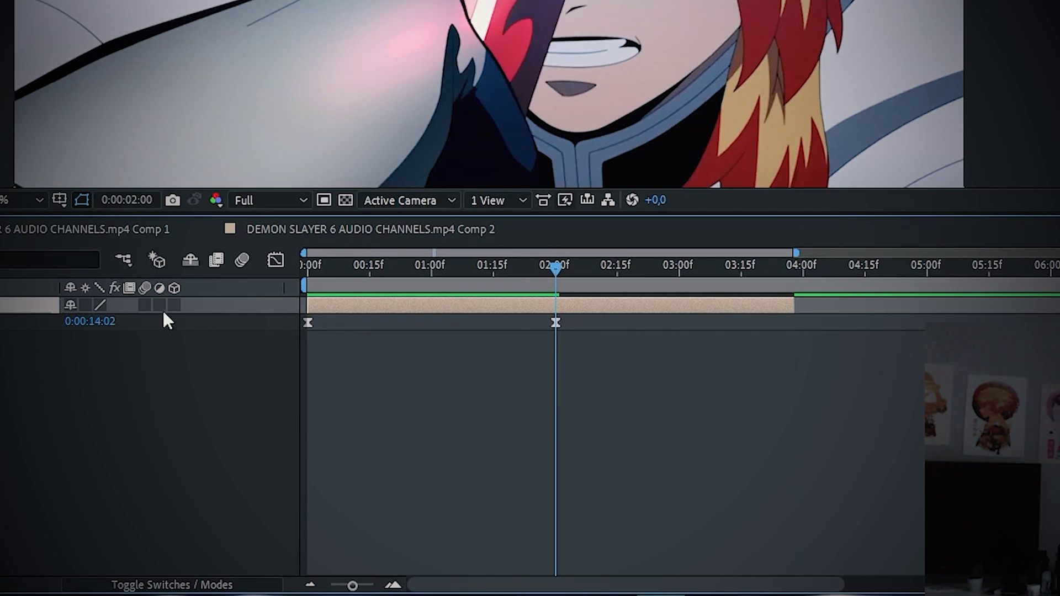
drag(167, 320, 177, 429)
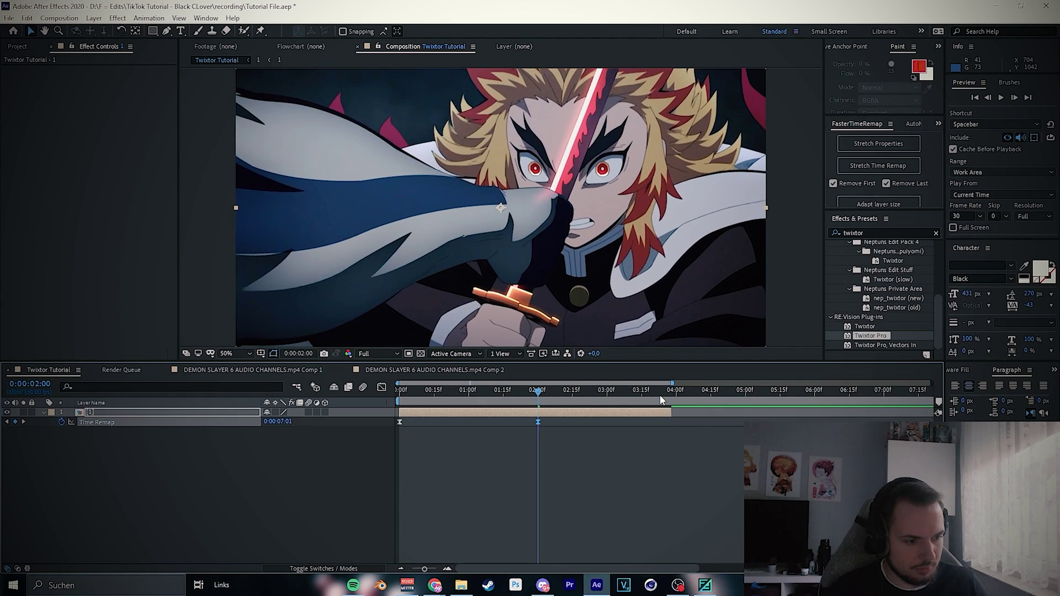
click(790, 266)
drag(90, 322, 364, 320)
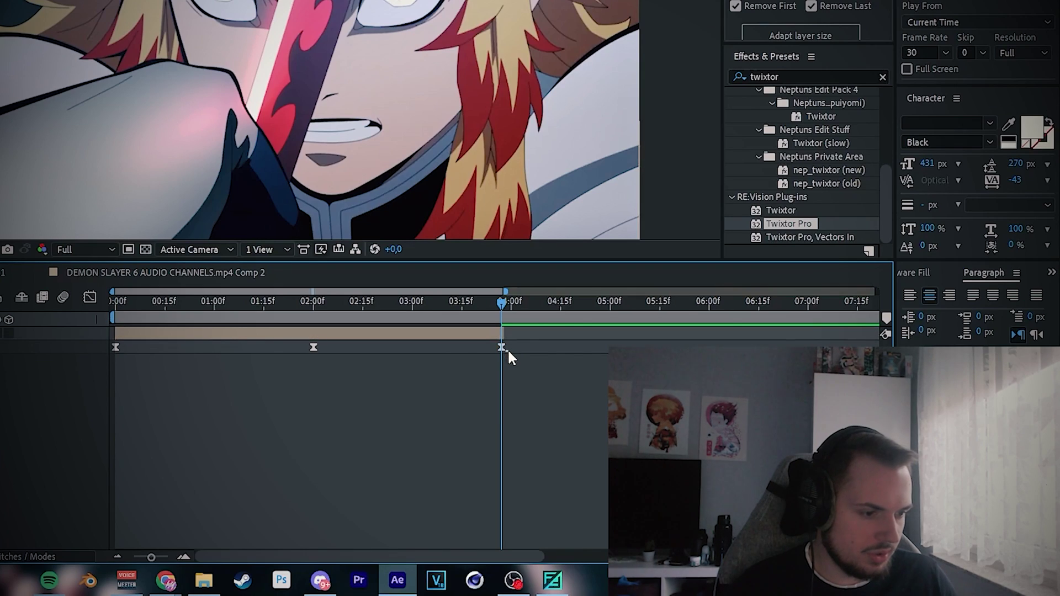
click(90, 298)
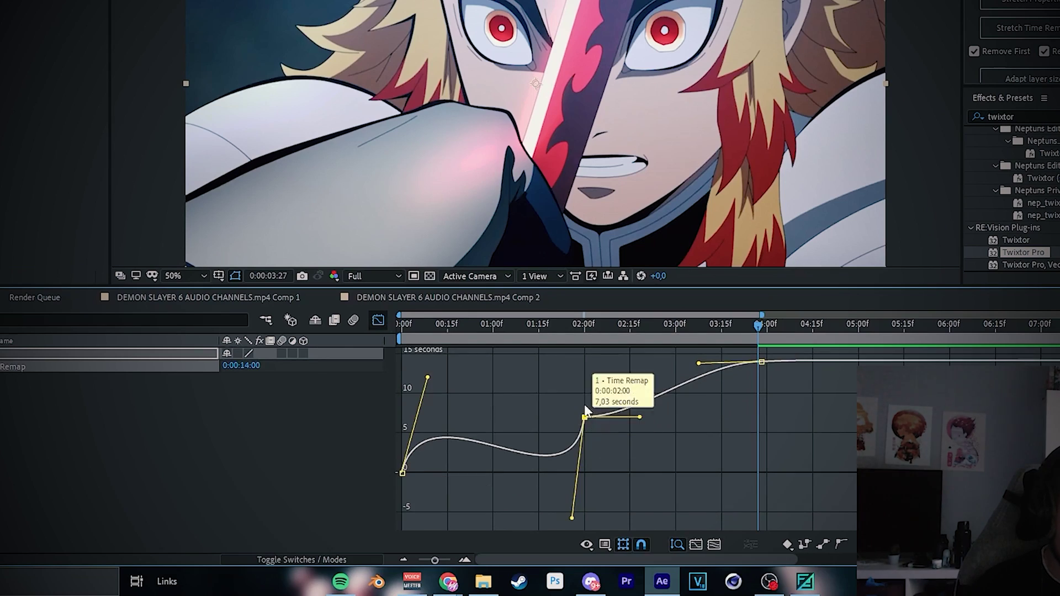
Step: Split the time-remapped layer exactly at 0:00:02:00
click(316, 301)
click(382, 387)
key(ctrl+shift+d)
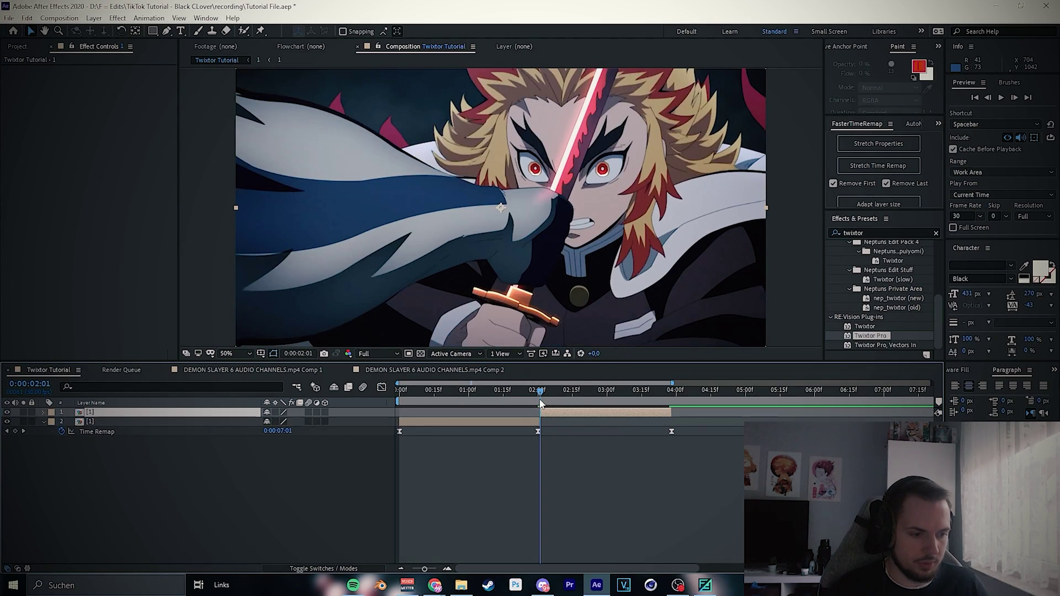
key(ctrl+z)
drag(540, 392, 538, 393)
key(ctrl+shift+d)
Step: Delete the surplus time-remap keyframes: the last one on the first segment and the one at 0:00:00:00 on the second segment
click(672, 438)
click(671, 434)
key(Delete)
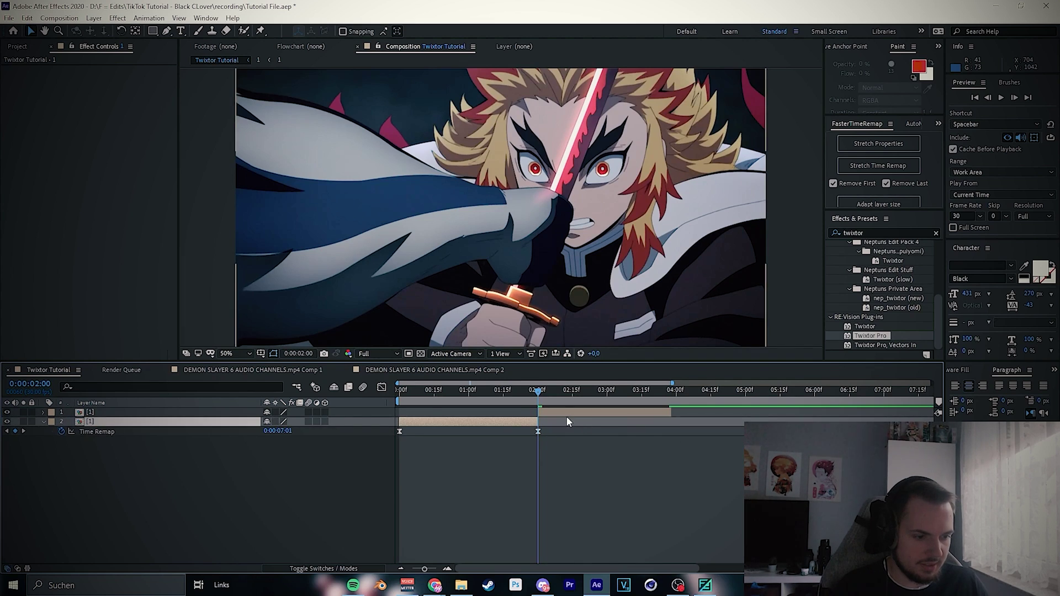
click(563, 413)
key(u)
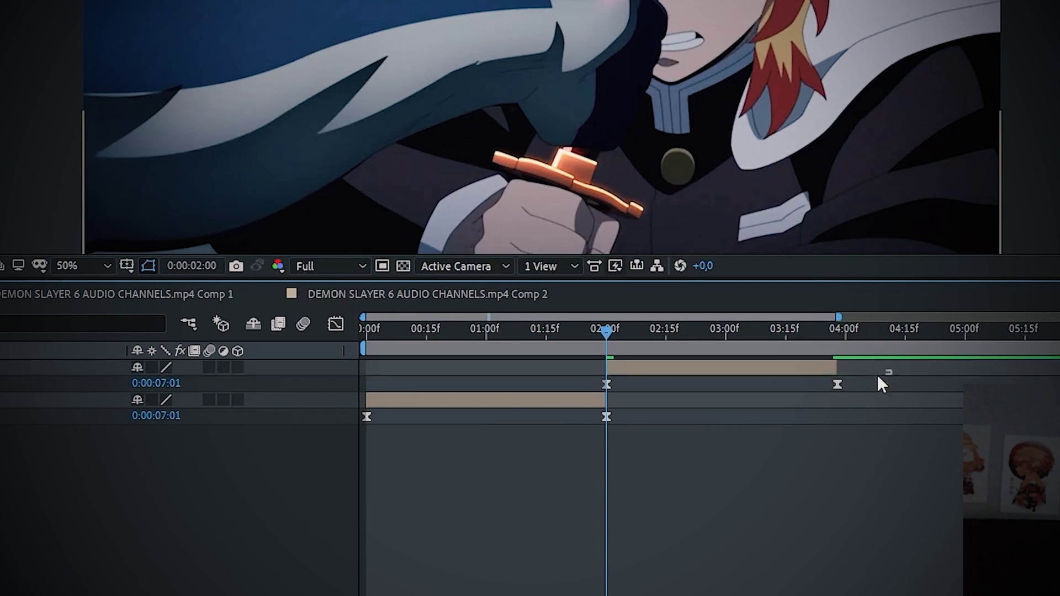
Step: Reshape the first segment's time-remap curve into a steep start, a flat middle and a steep end
drag(880, 378, 355, 428)
key(shift+F3)
click(60, 562)
click(61, 416)
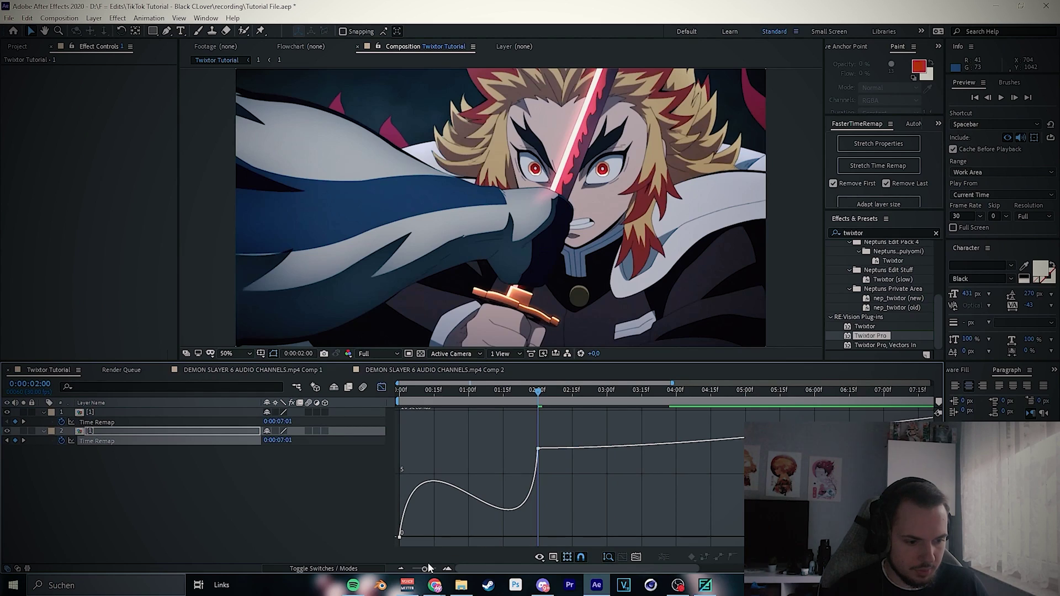
drag(426, 568, 431, 568)
drag(535, 383, 520, 386)
drag(456, 434, 442, 413)
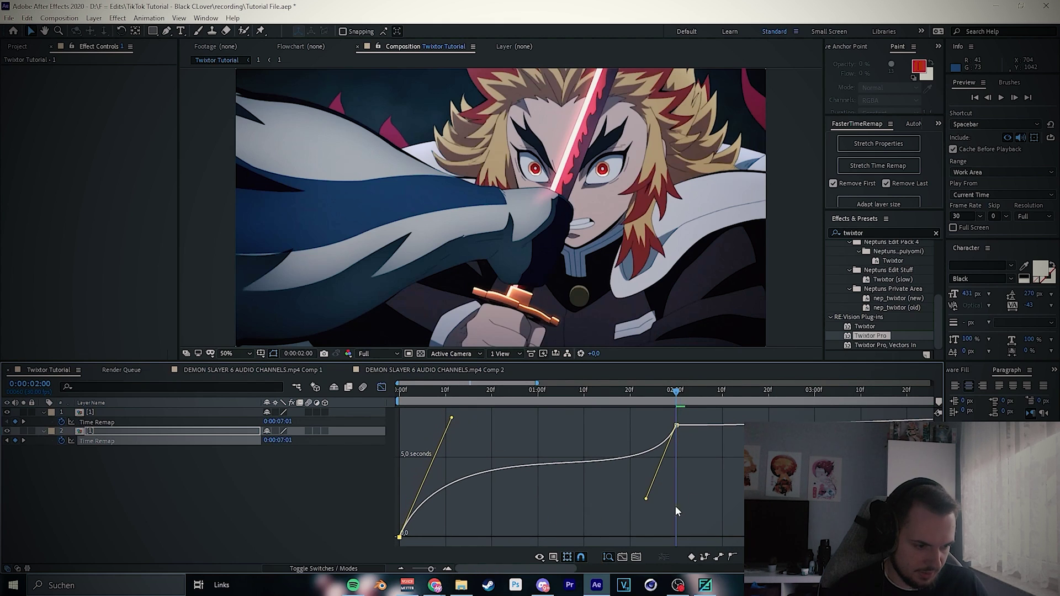
Step: Shape the second segment's time-remap curve with steep handles at both keyframes and a flatter middle, and return to the layer bar view
click(147, 418)
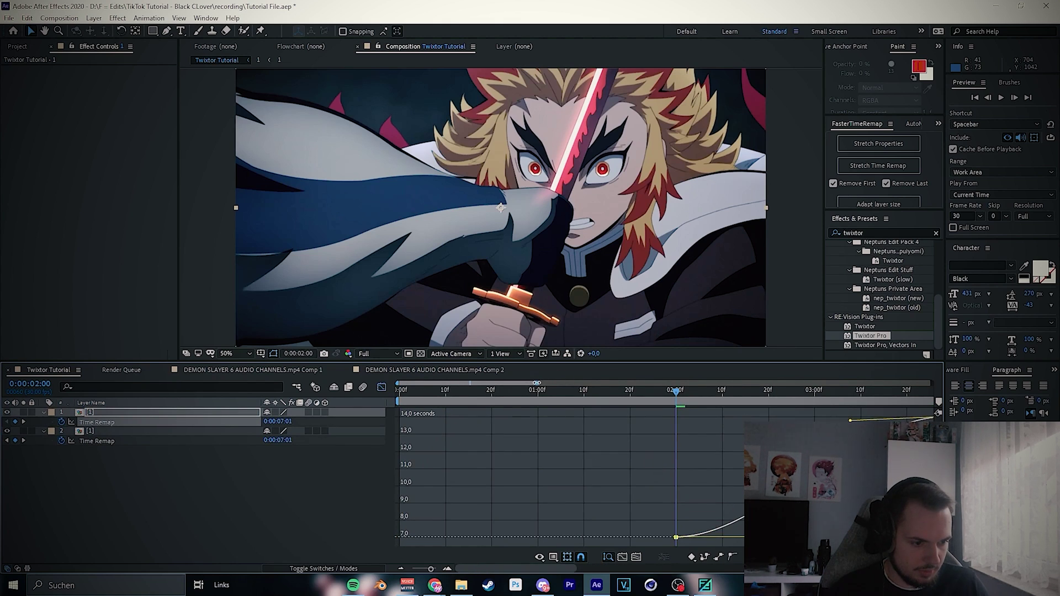
drag(536, 384, 548, 384)
drag(728, 530, 685, 436)
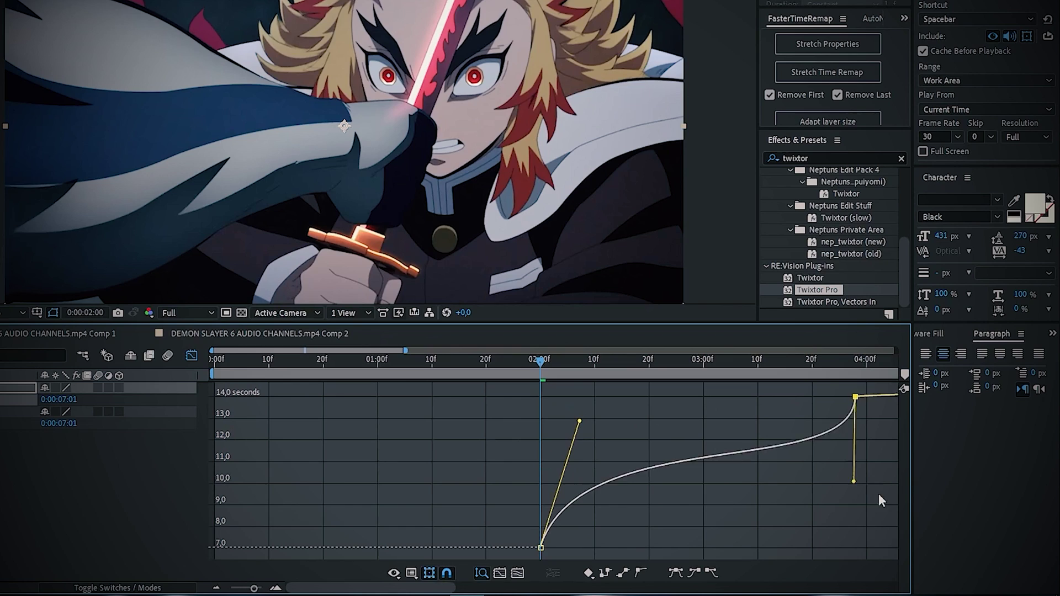
drag(879, 494, 839, 520)
click(192, 355)
Step: Scrub through the opening segment to check the slow-motion speed ramp
drag(226, 361, 206, 364)
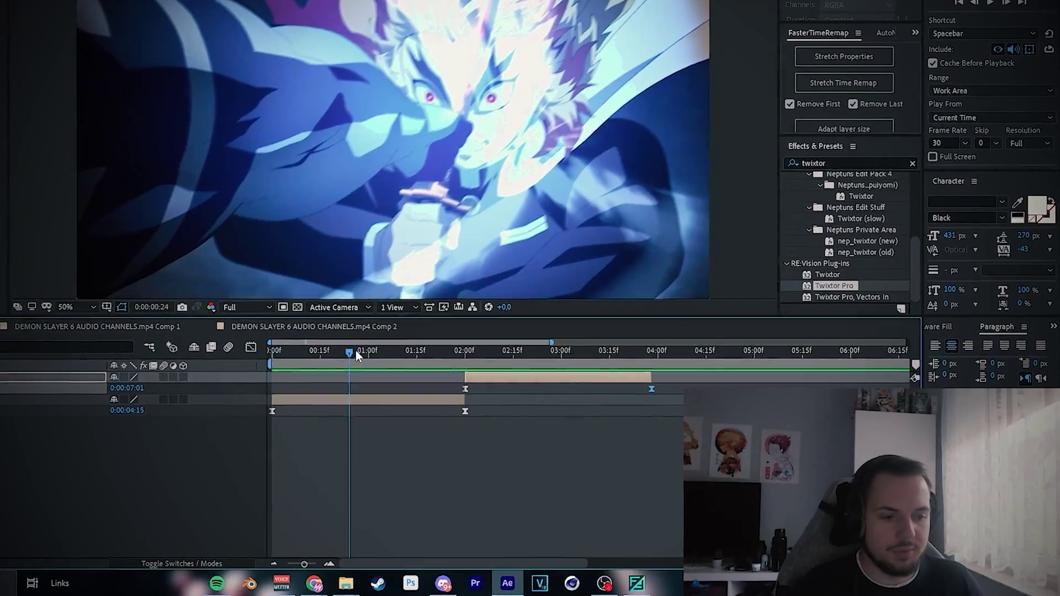
mouse_move(355, 350)
mouse_down()
mouse_move(419, 366)
mouse_move(579, 351)
mouse_move(434, 334)
mouse_move(519, 320)
mouse_move(351, 338)
mouse_up()
drag(272, 311, 156, 337)
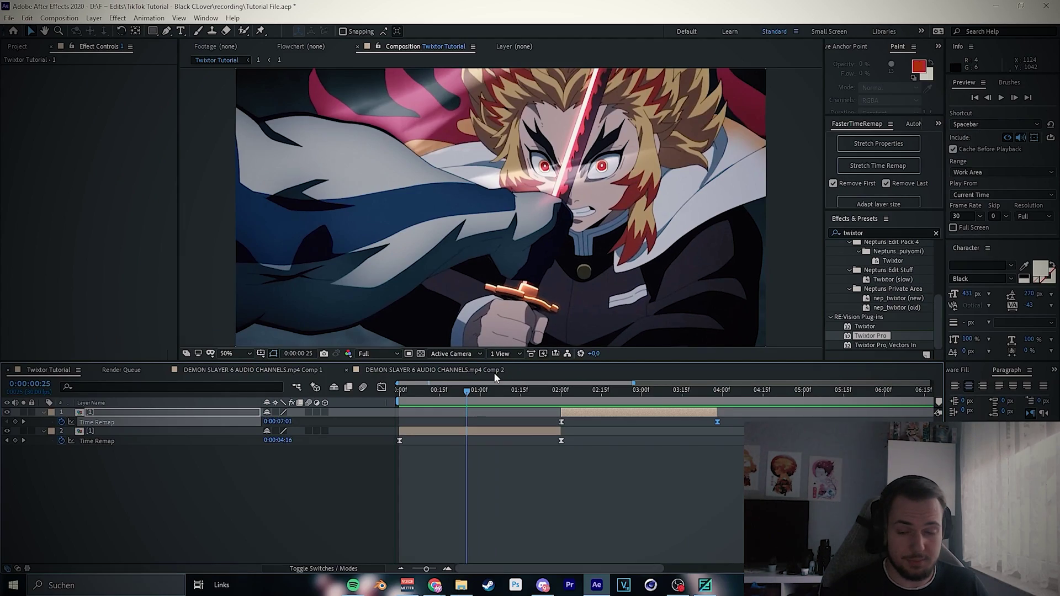
drag(393, 354, 421, 396)
drag(335, 368, 221, 378)
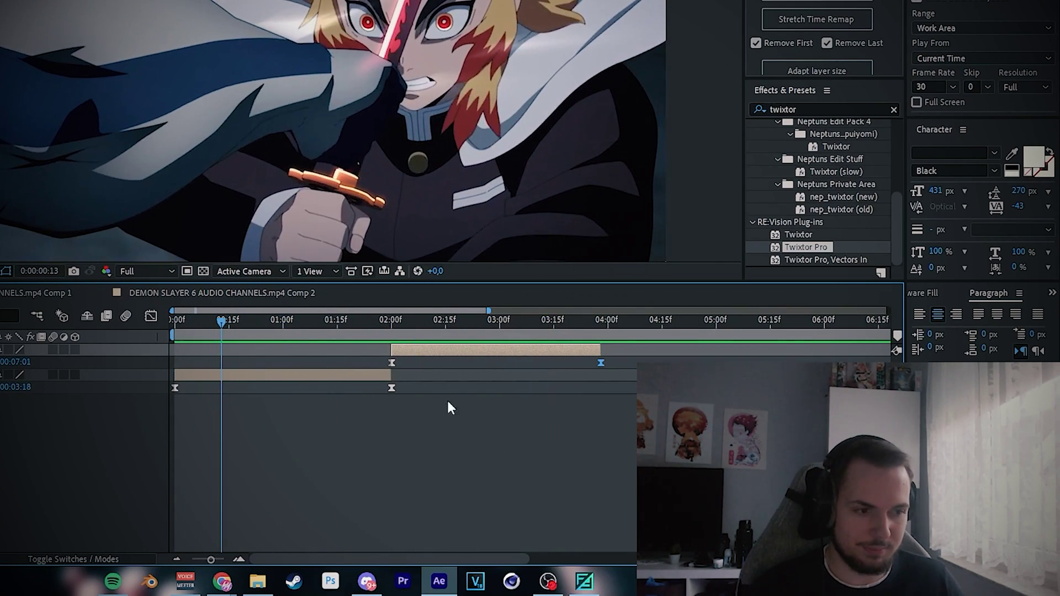